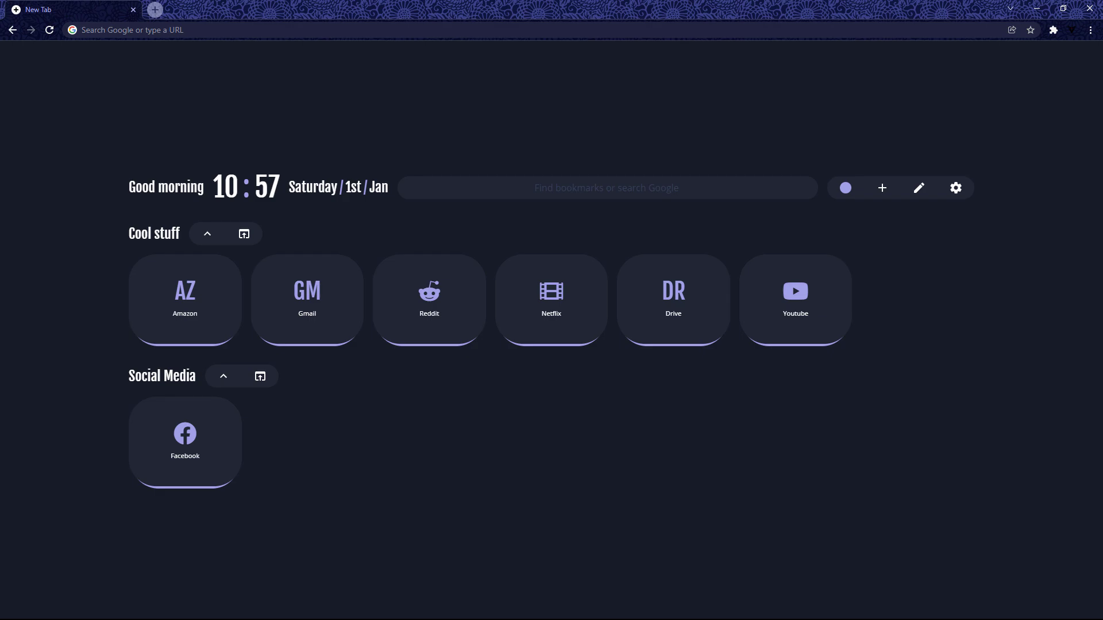
Step: Change the start page's accent colour to a more vivid violet-blue, about RGB 124, 124, 243
left_click(846, 190)
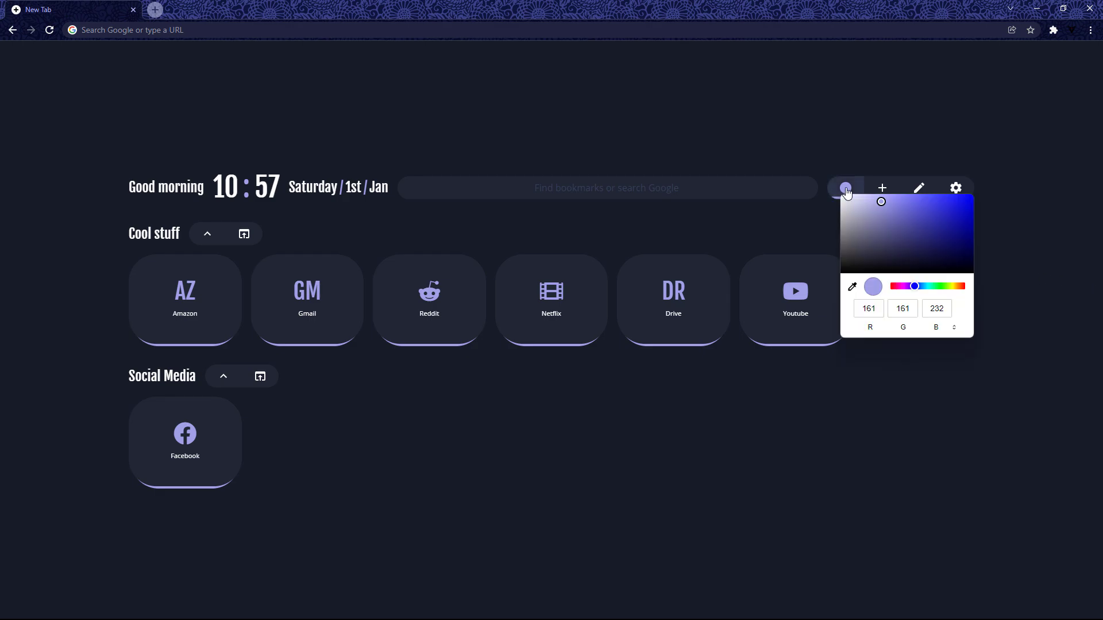
left_click_drag(881, 203, 905, 198)
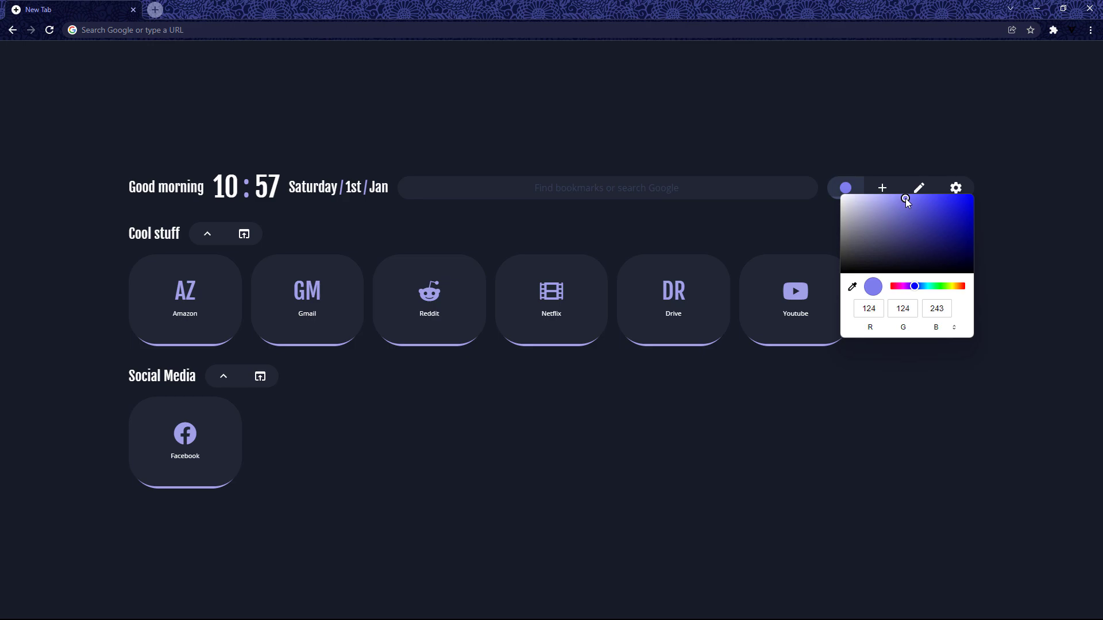
left_click(1030, 248)
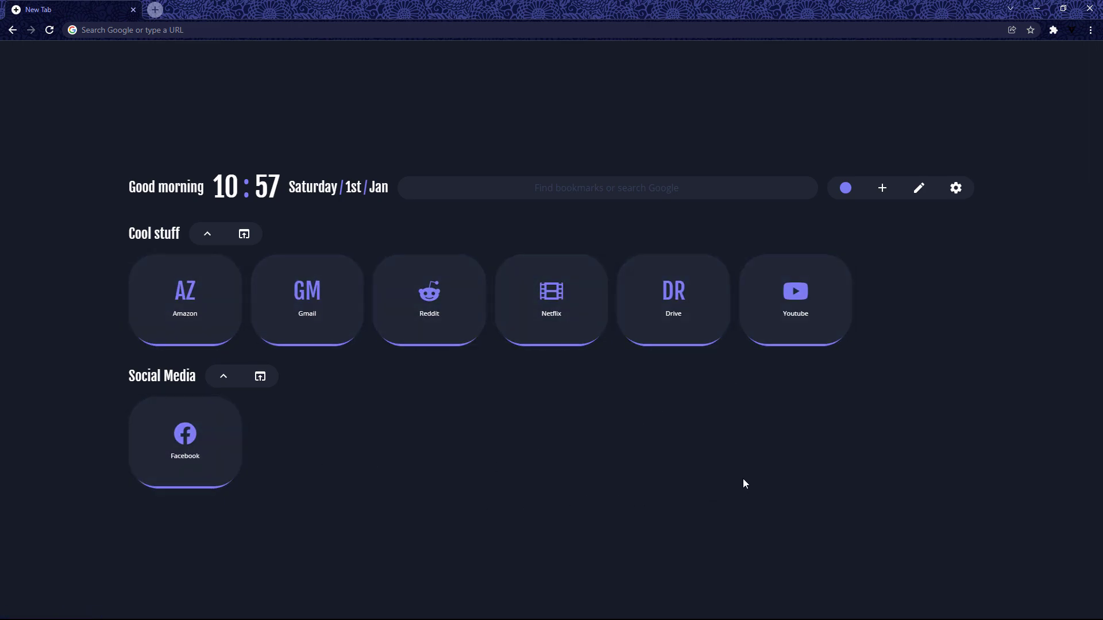
Step: Search the start page's bookmarks for "abcd" and clear the search
left_click(741, 188)
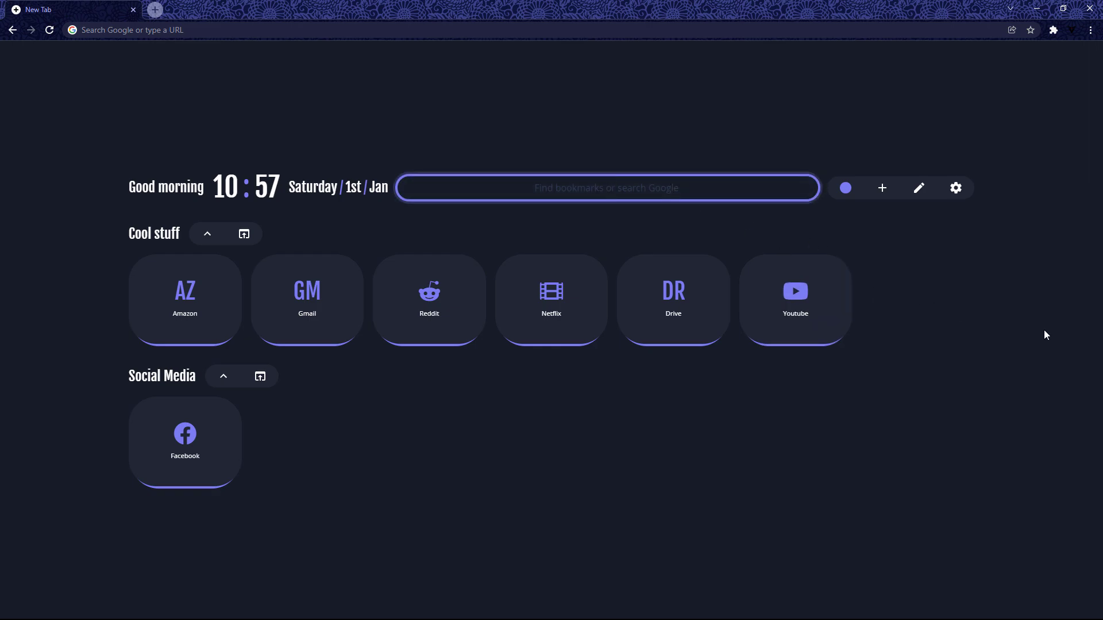
type("abcd")
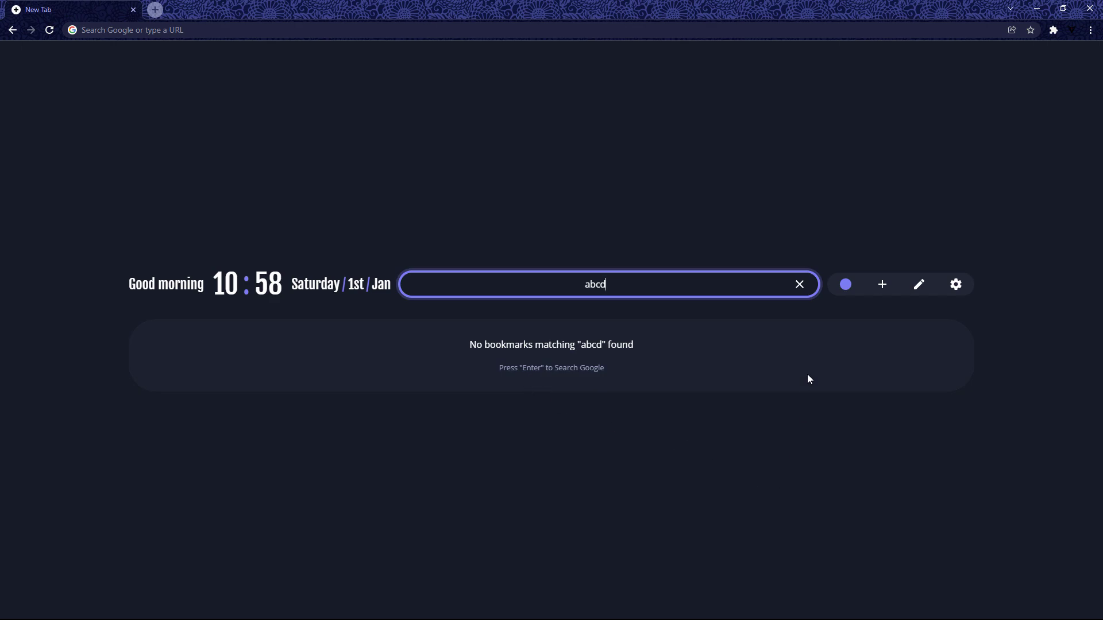
left_click(799, 285)
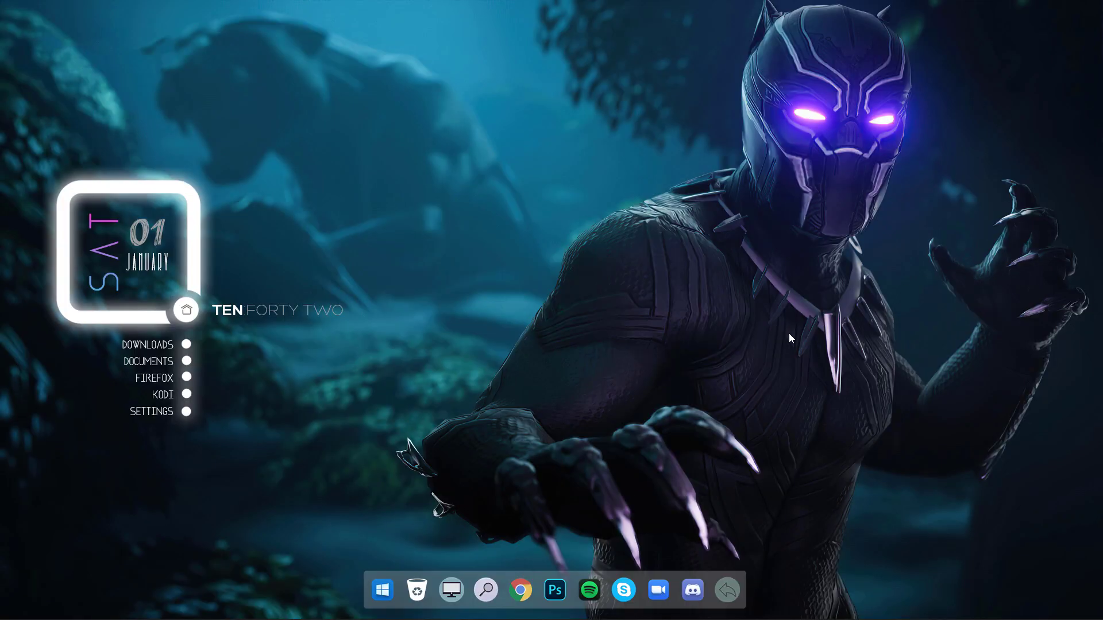
Step: Switch to Chrome, add the nightTab extension from its Chrome Web Store page and dismiss the installation notice
left_click(521, 589)
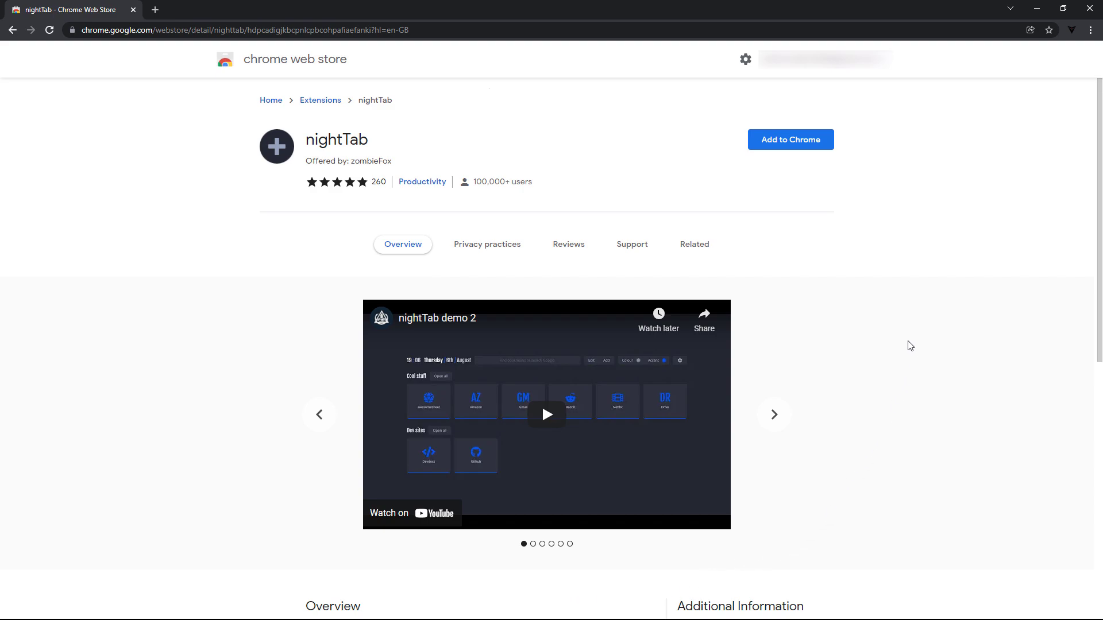
left_click(794, 143)
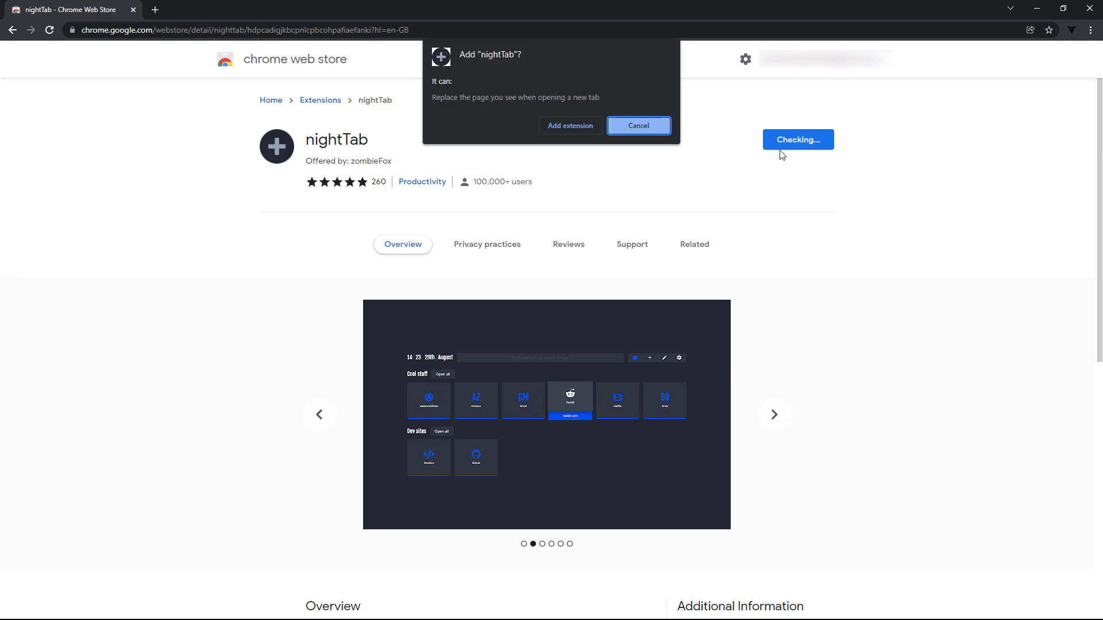
left_click(567, 127)
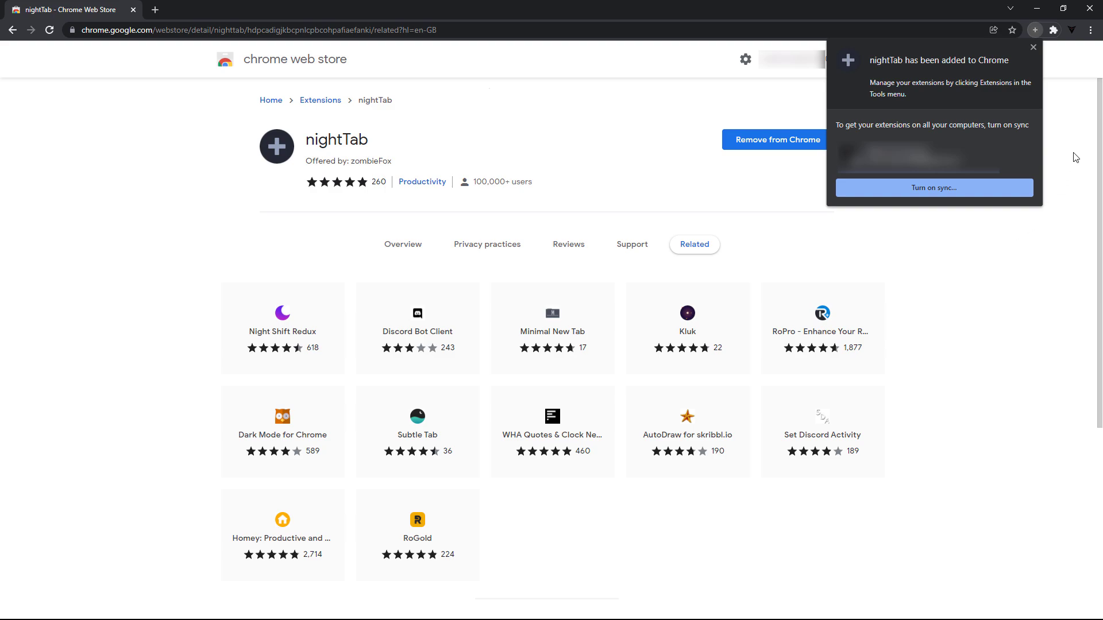
left_click(1033, 48)
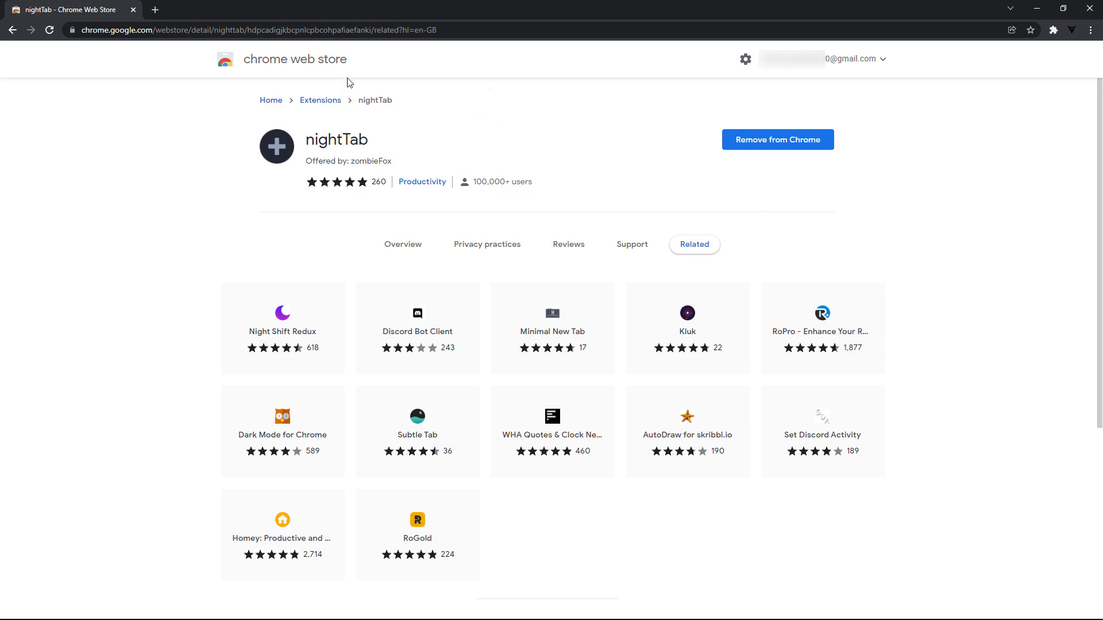
Step: Open a new browser tab with the nightTab start page and close the Chrome Web Store tab
left_click(155, 10)
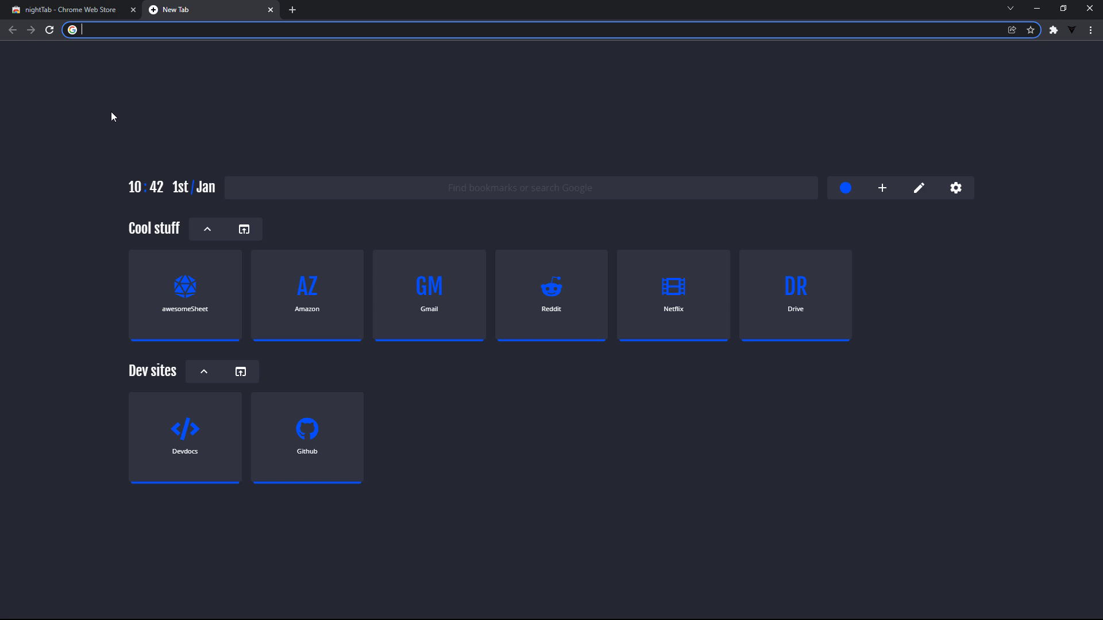
left_click(132, 10)
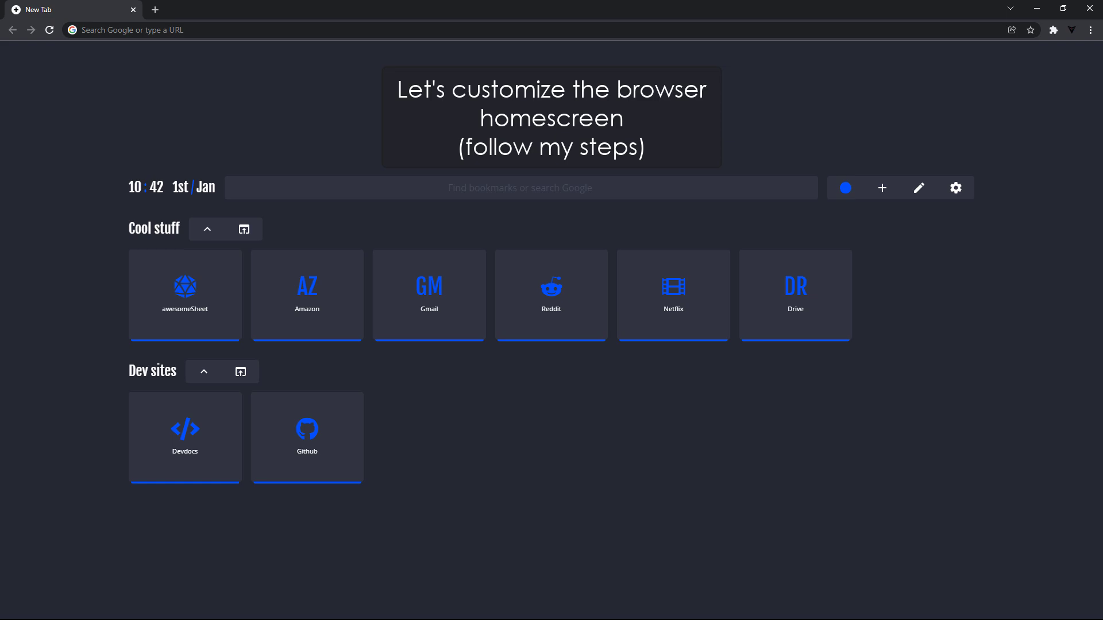
Step: In nightTab's theme colour settings, set the saturation to 25 and the lower contrast range value to 12
left_click(956, 190)
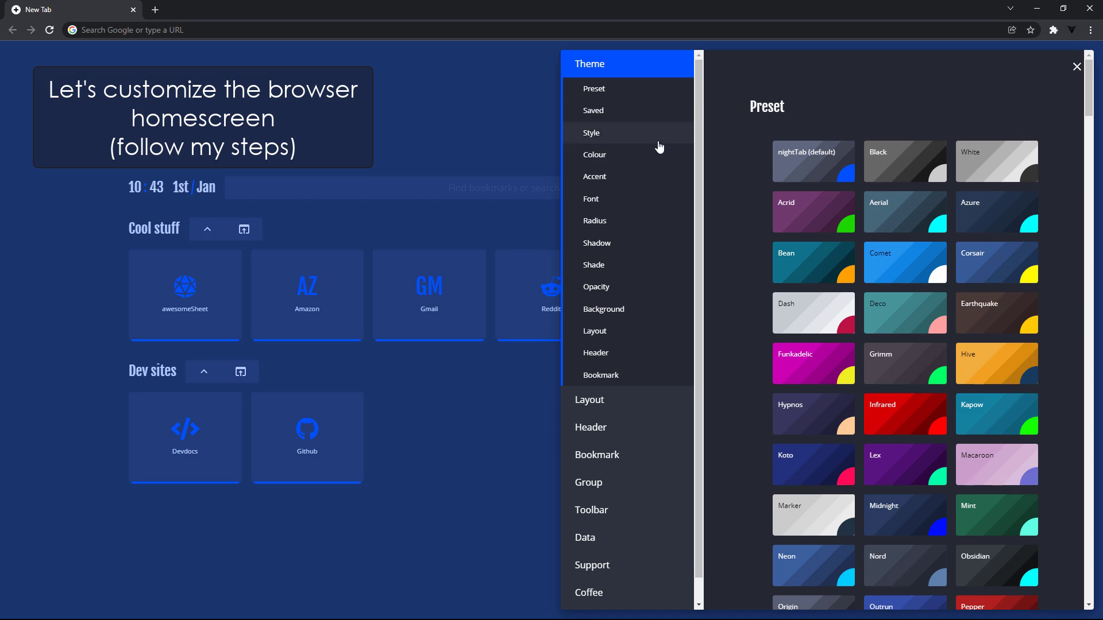
left_click(620, 155)
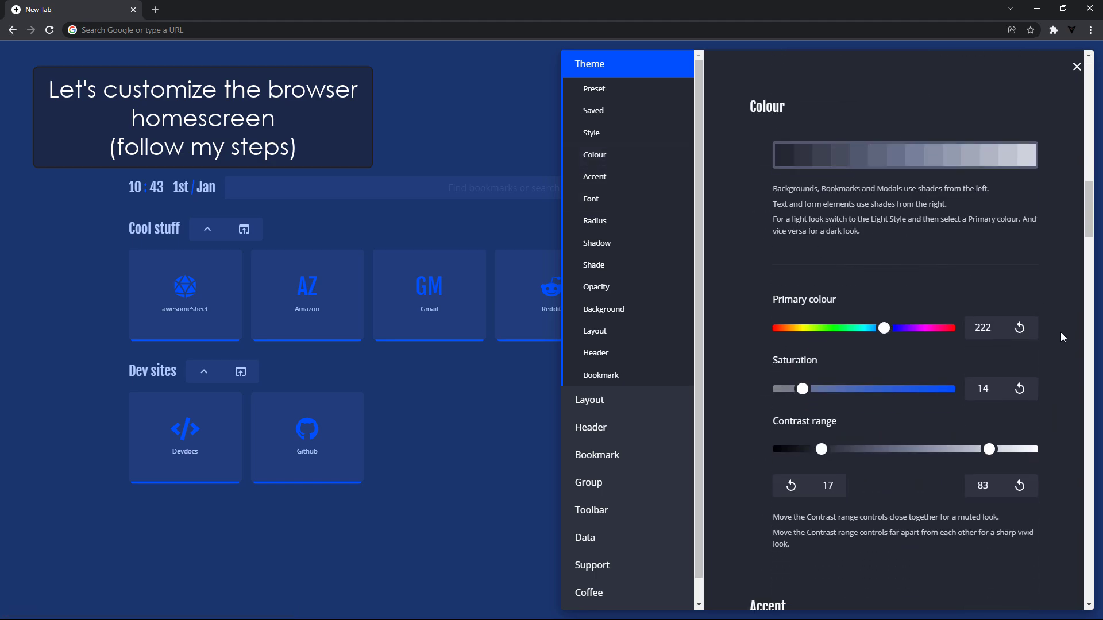
scroll(1058, 333, "down", 2)
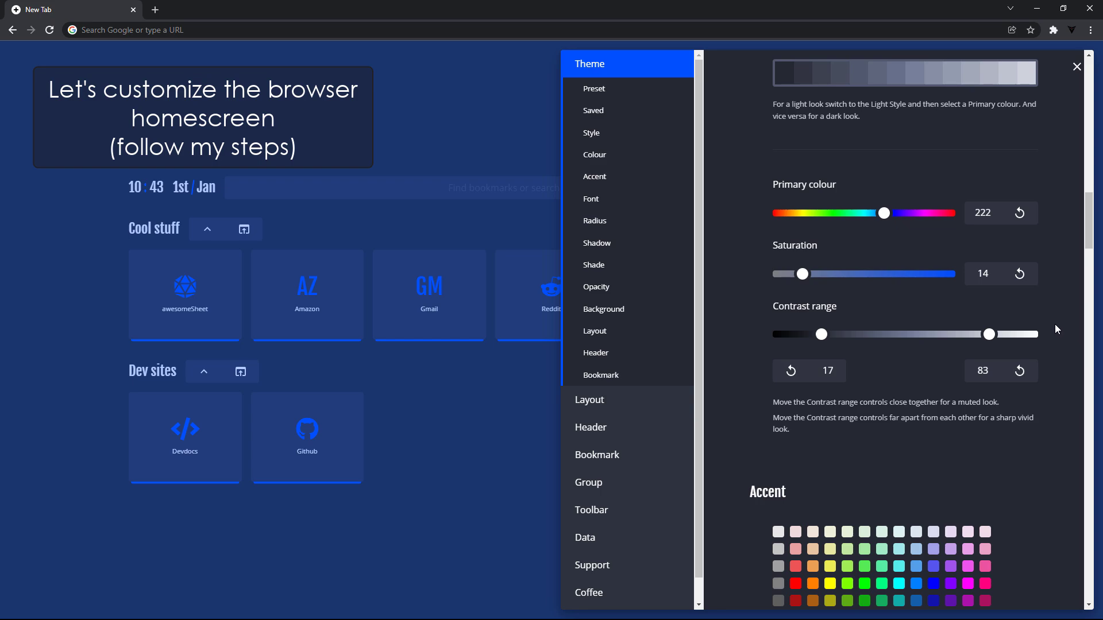
double_click(994, 273)
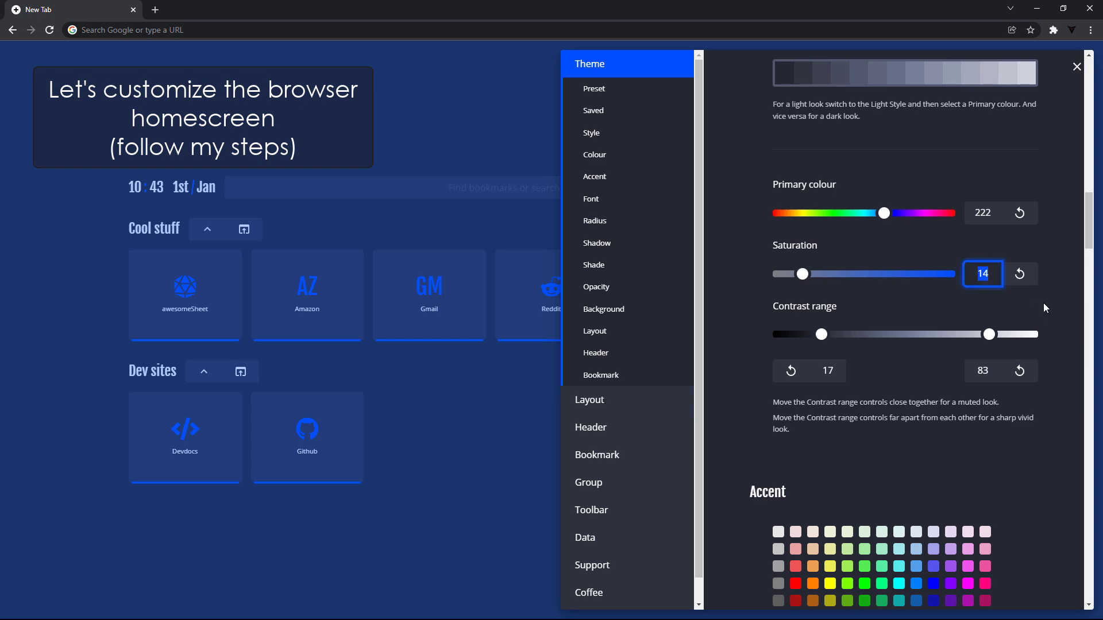
type("25")
double_click(820, 372)
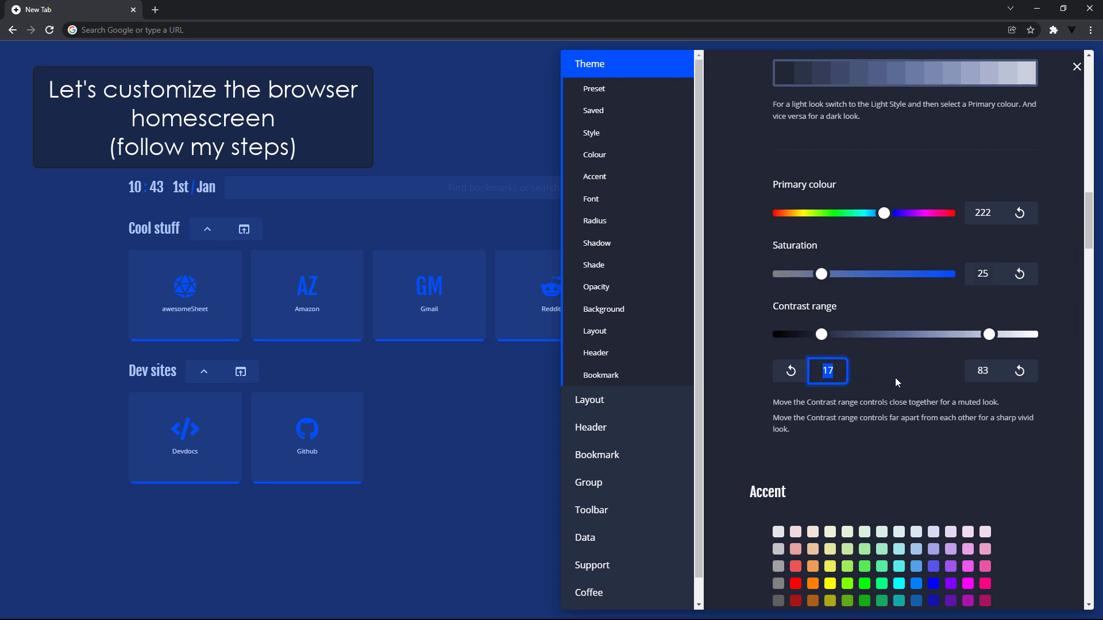
type("12")
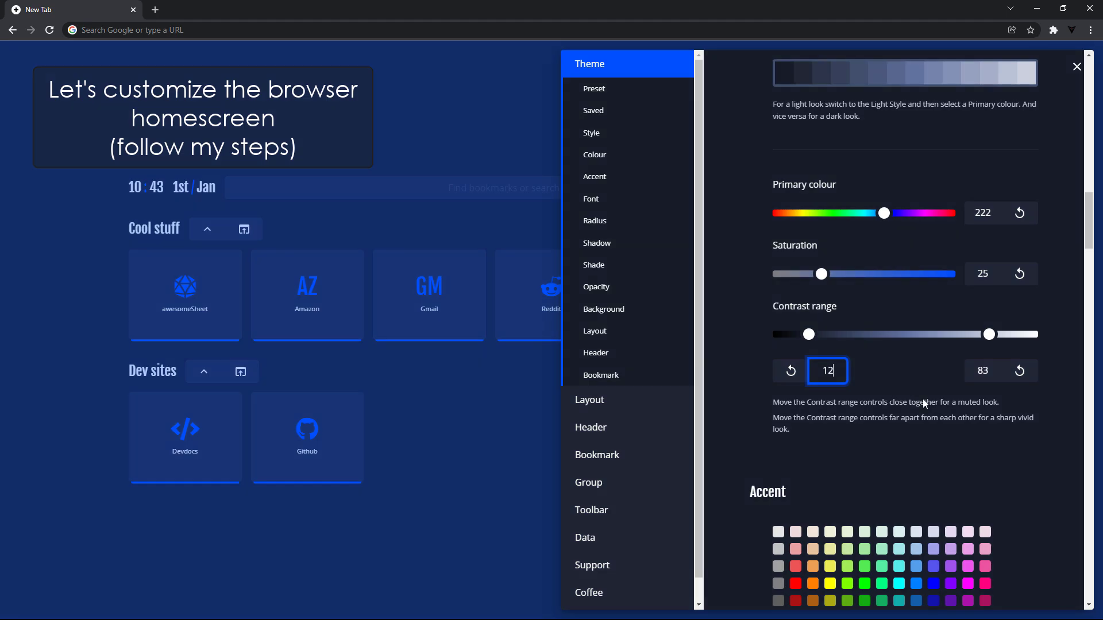
left_click(1037, 449)
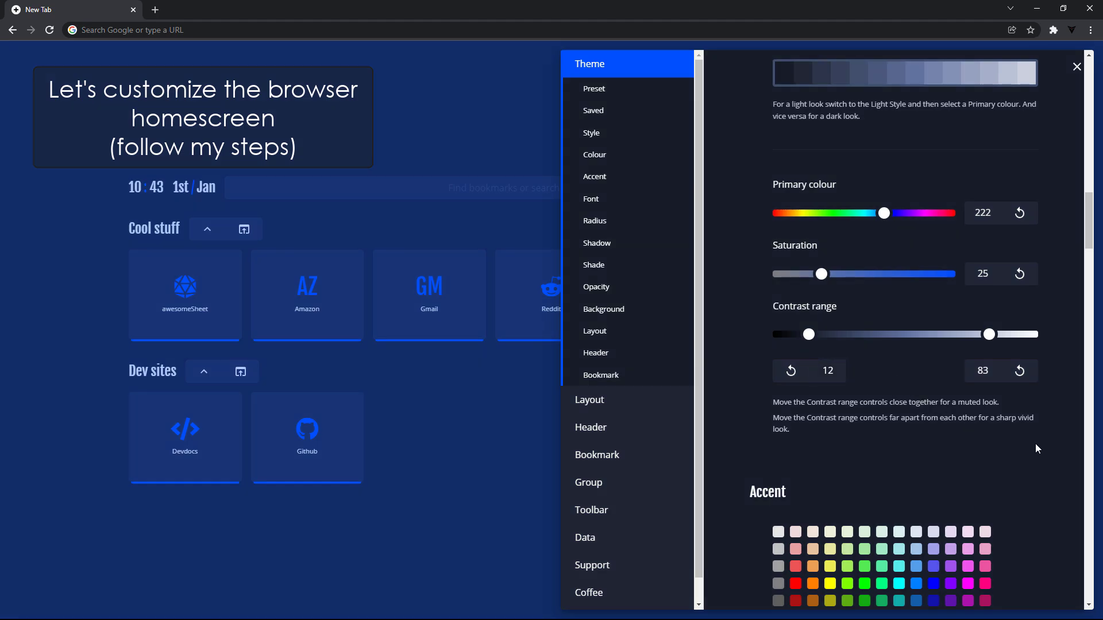
Step: Set the theme's accent colour to Extra light blue (#a1a1e8) and the corners radius to 300
scroll(1035, 443, "down", 3)
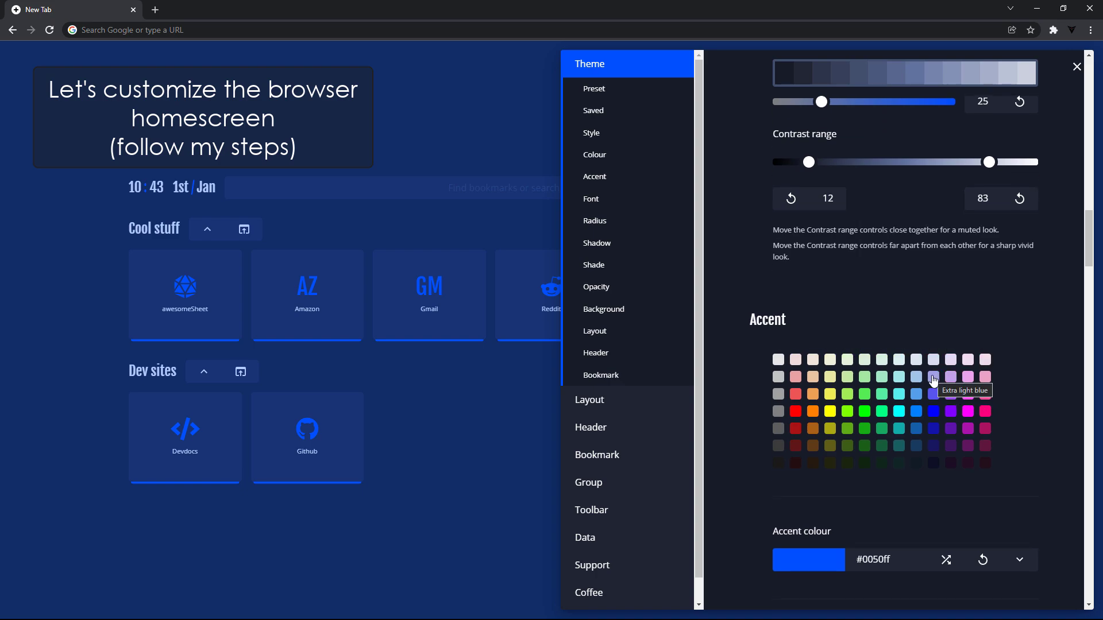
left_click(933, 378)
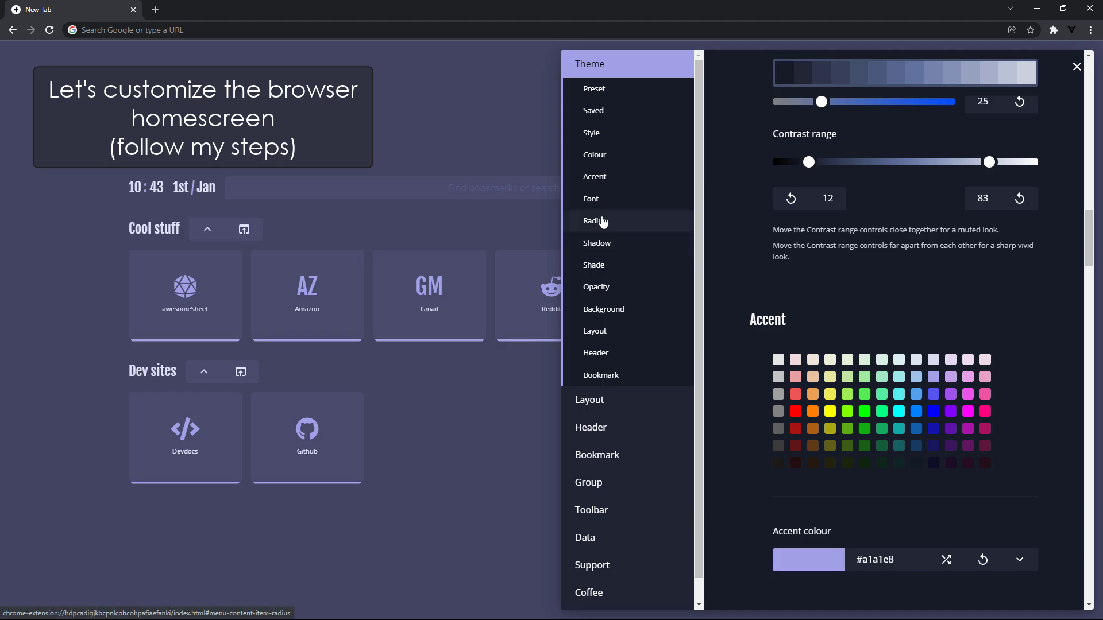
left_click(613, 222)
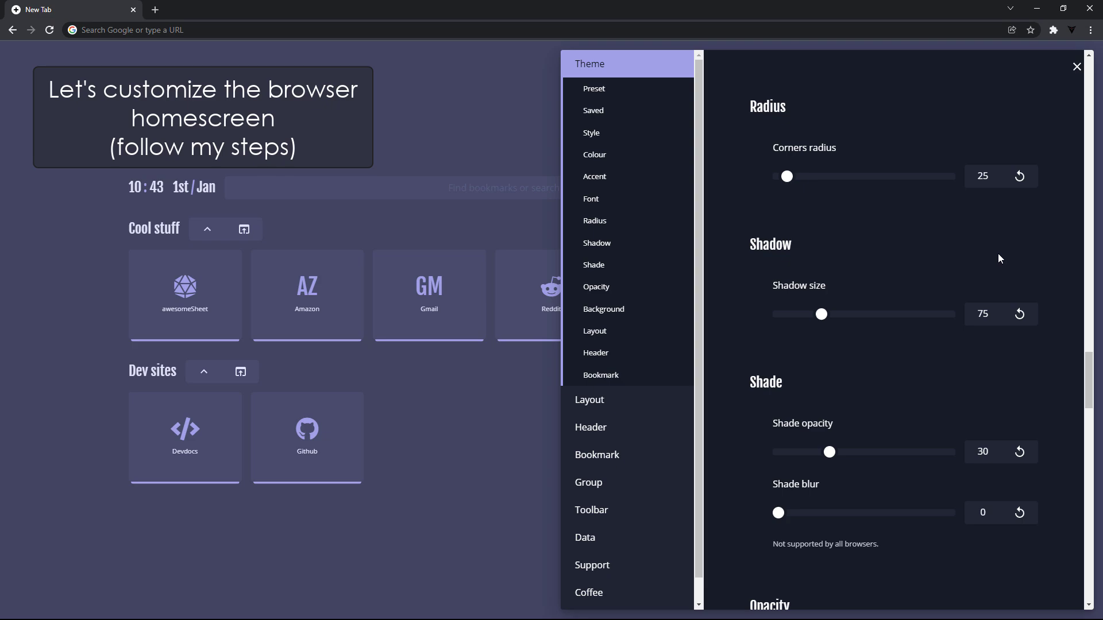
double_click(974, 178)
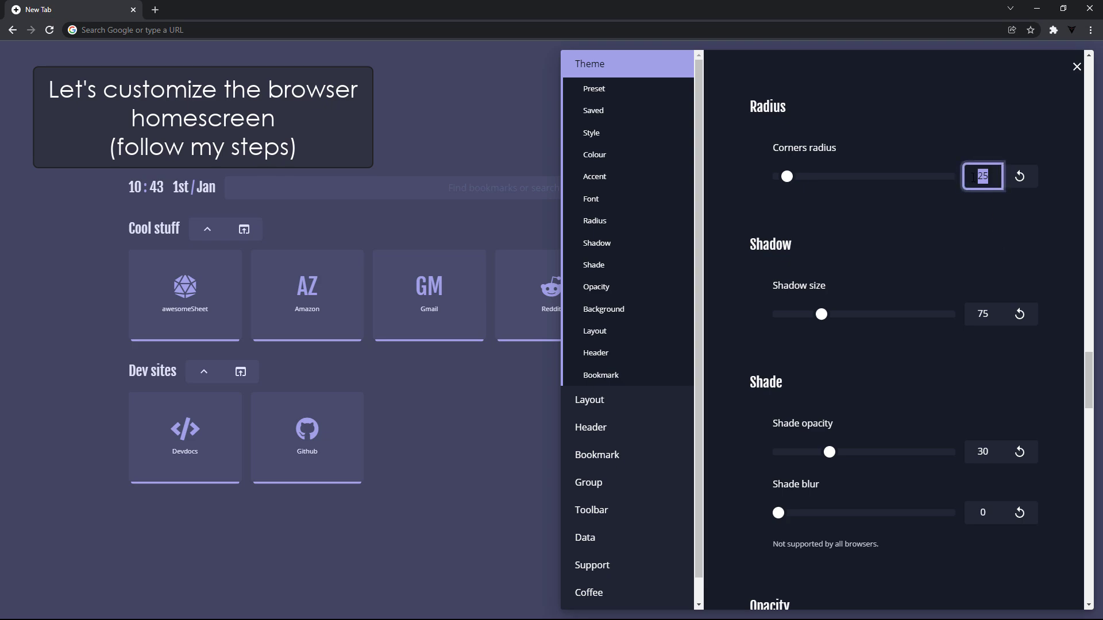
type("300")
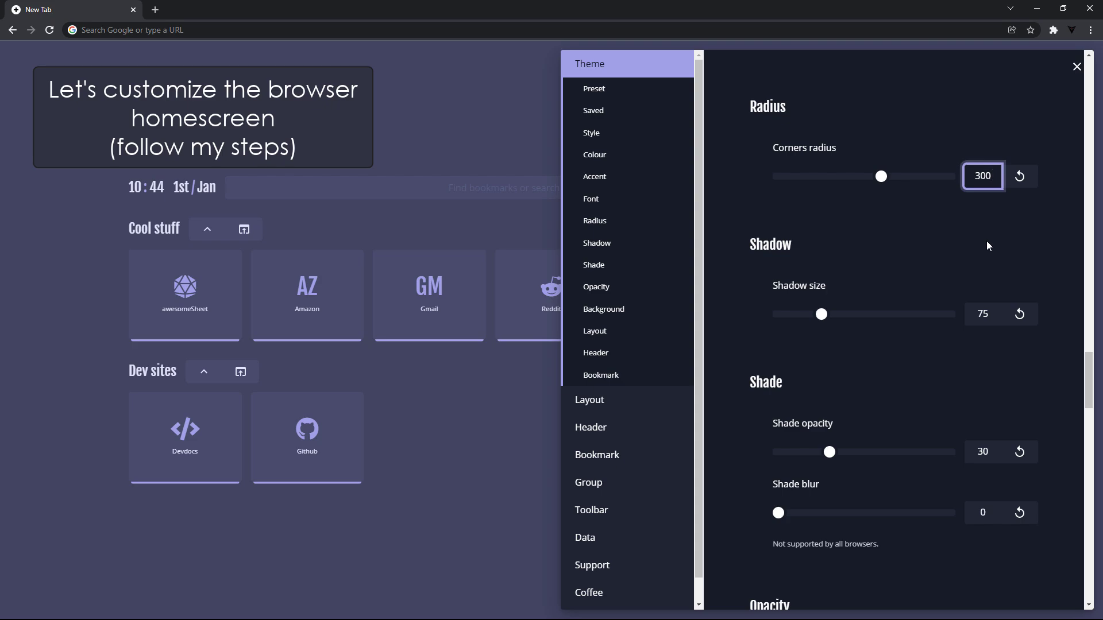
left_click(1034, 241)
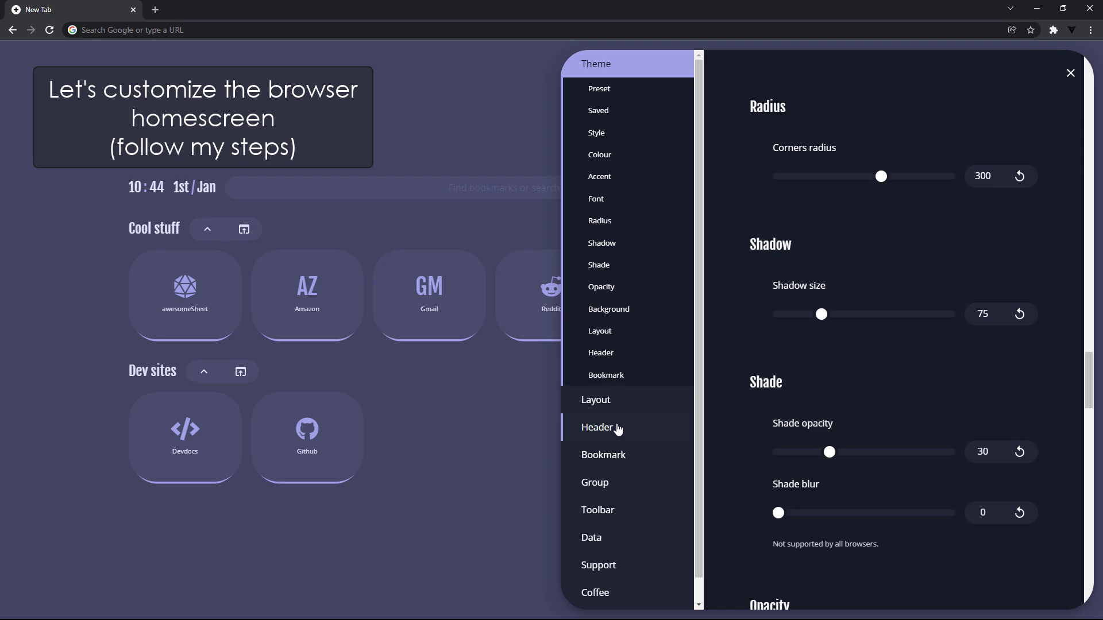
Step: Turn on the greeting in the start page's header settings
left_click(613, 429)
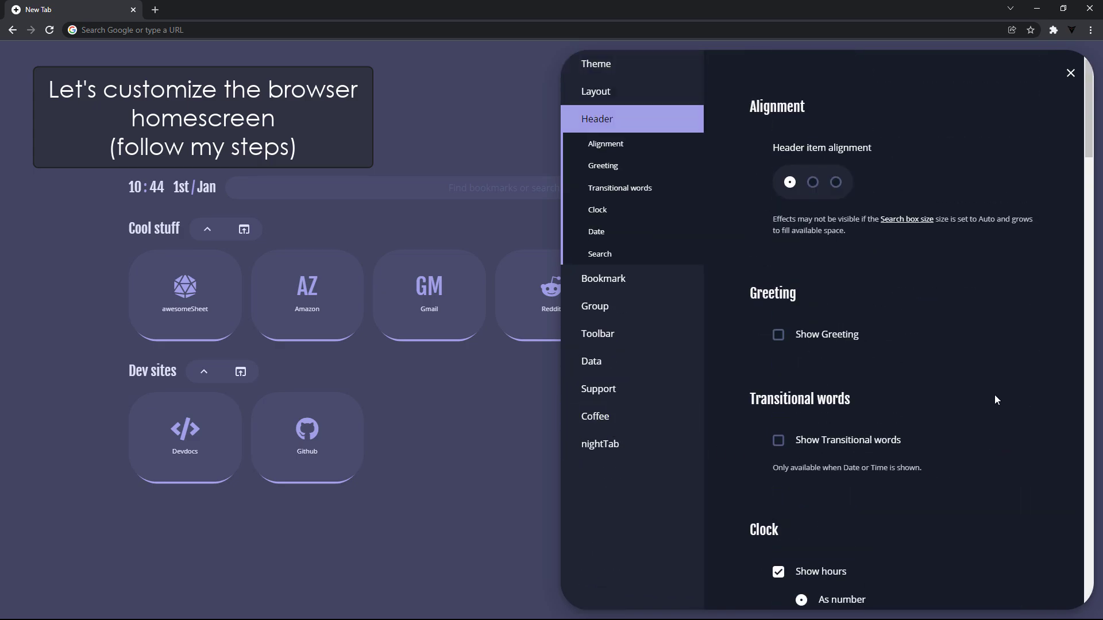
left_click(779, 336)
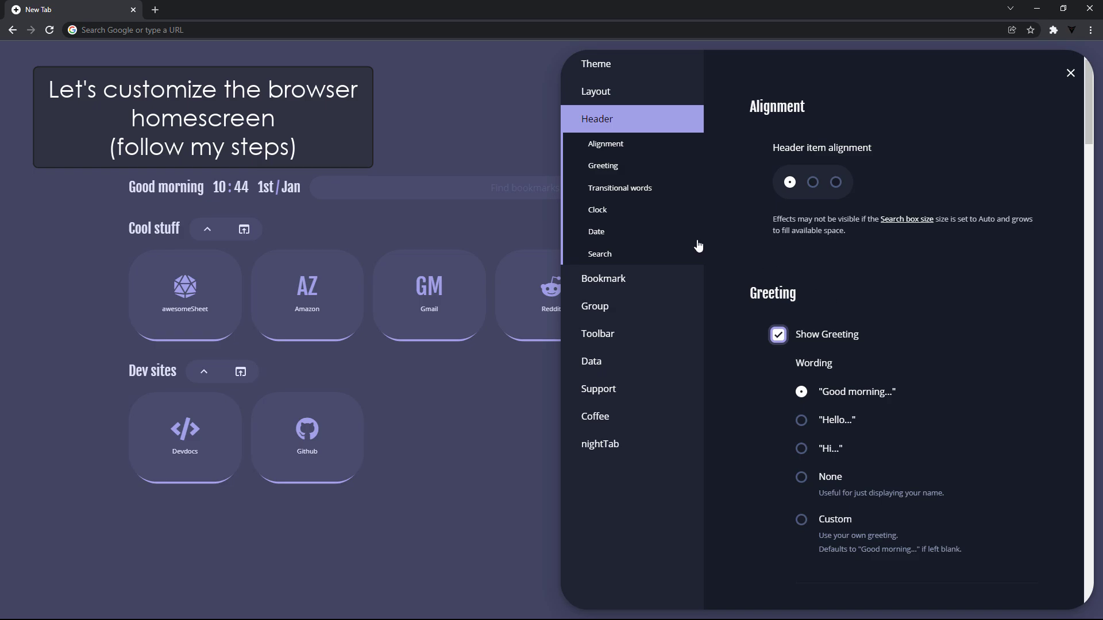
Step: Turn off the 24-hour format for the header clock and set the clock size to 200
left_click(619, 211)
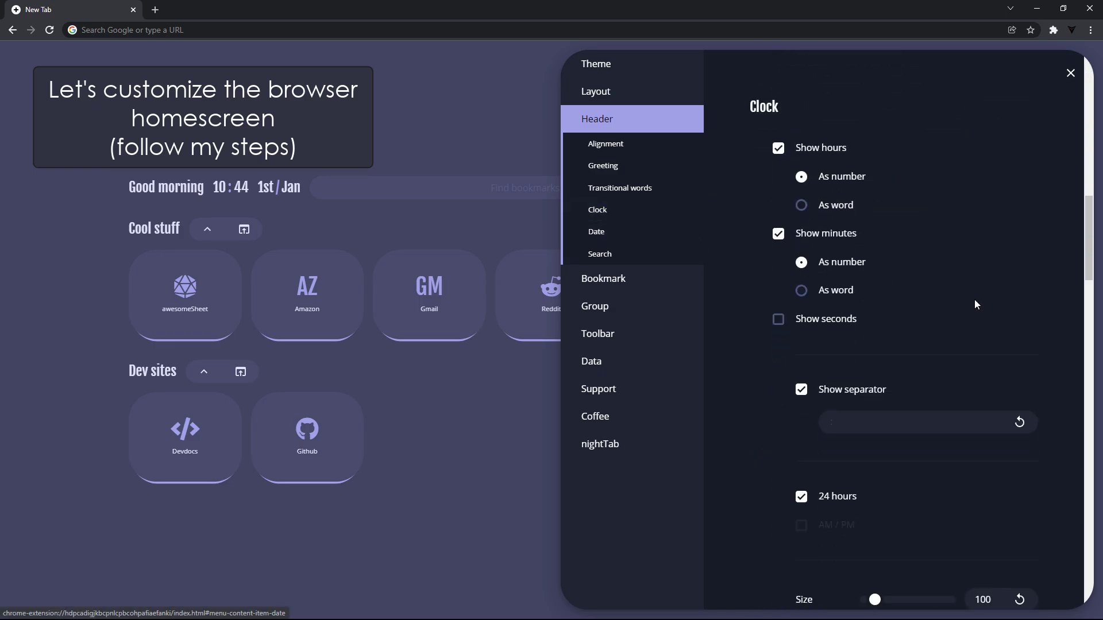
scroll(1043, 316, "down", 3)
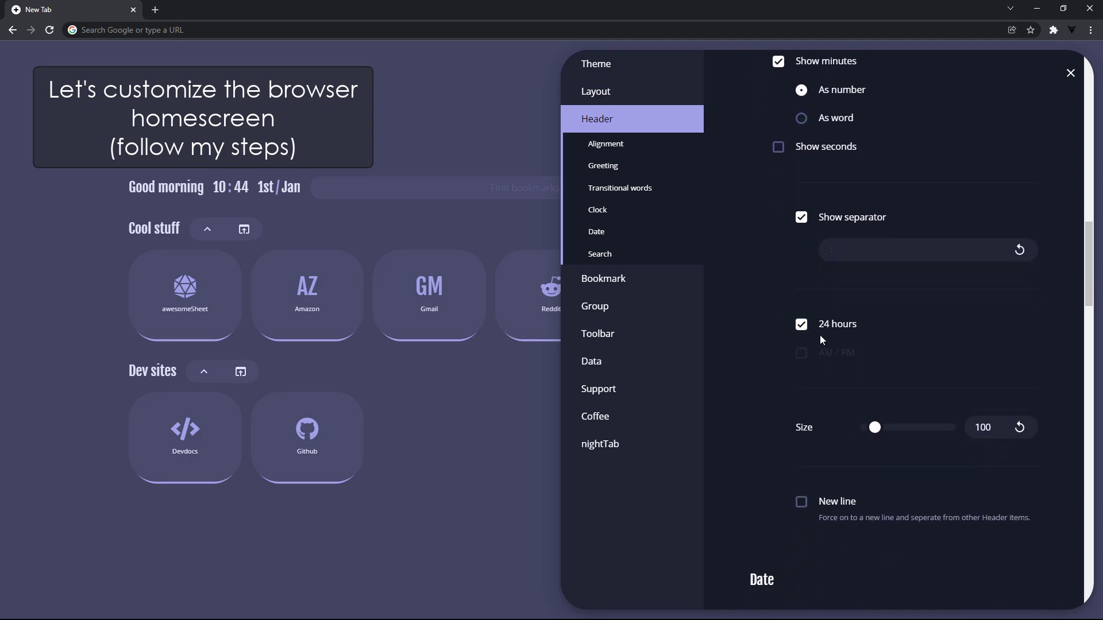
left_click(802, 325)
double_click(983, 428)
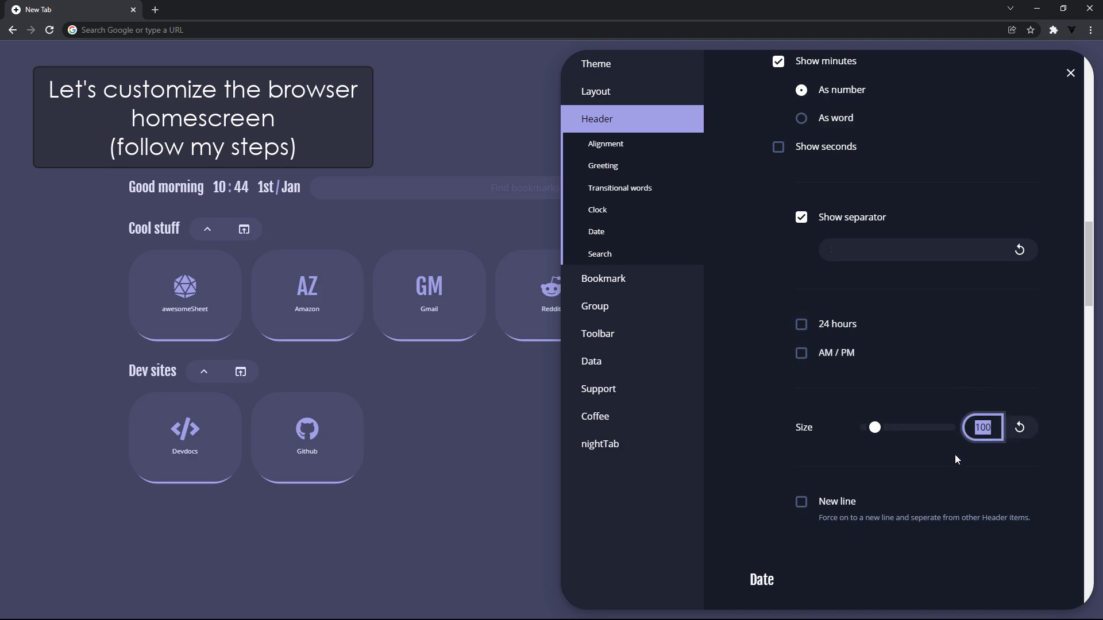
type("200")
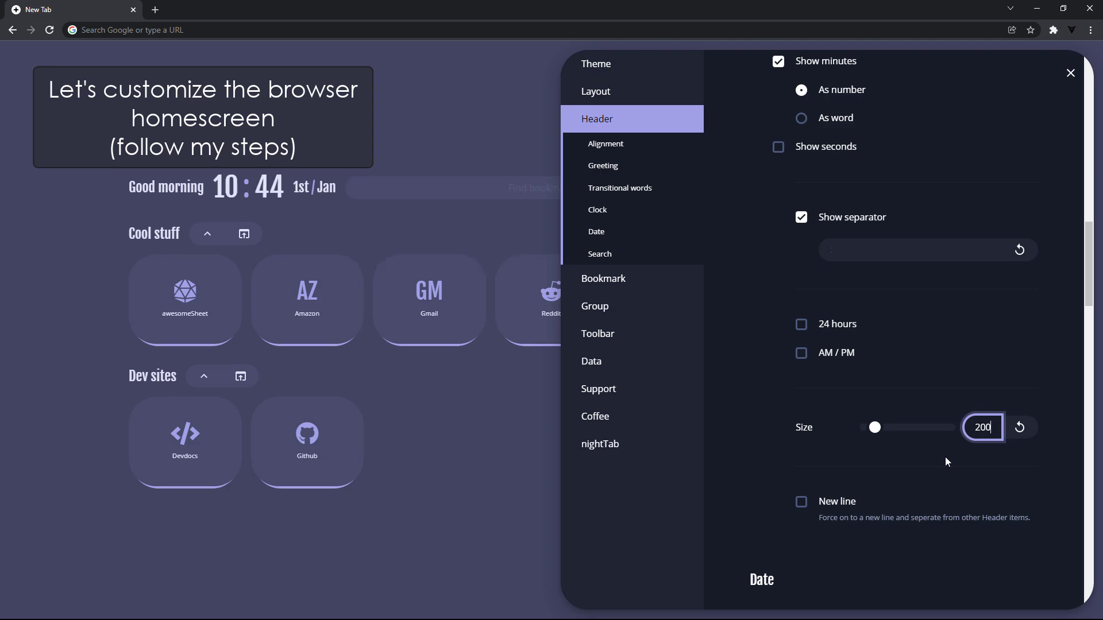
left_click(1052, 445)
scroll(1053, 448, "down", 2)
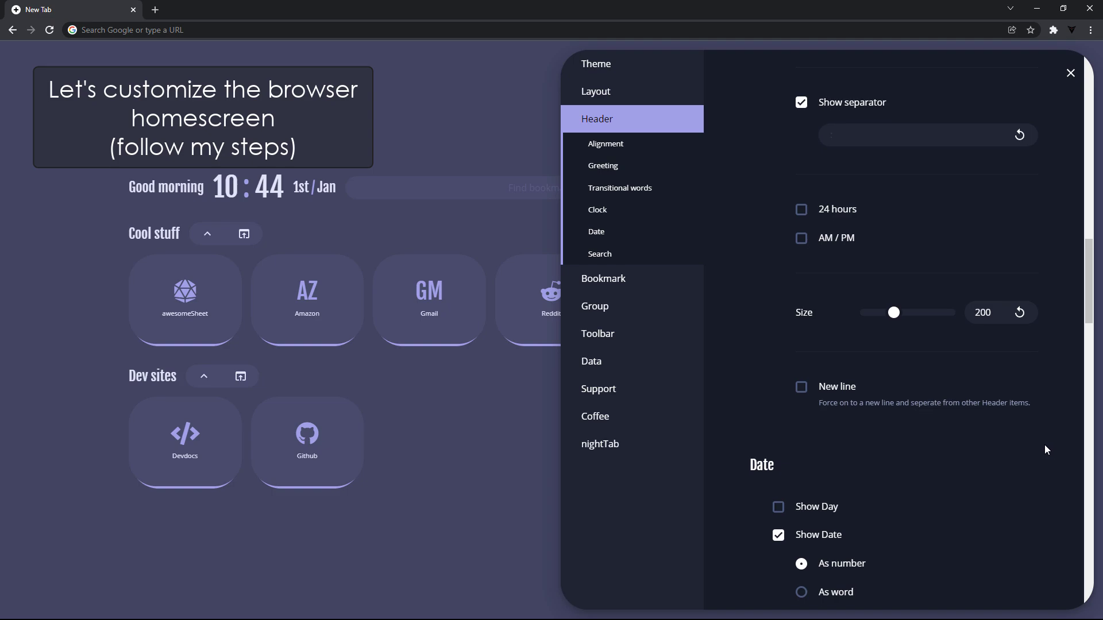
left_click(801, 388)
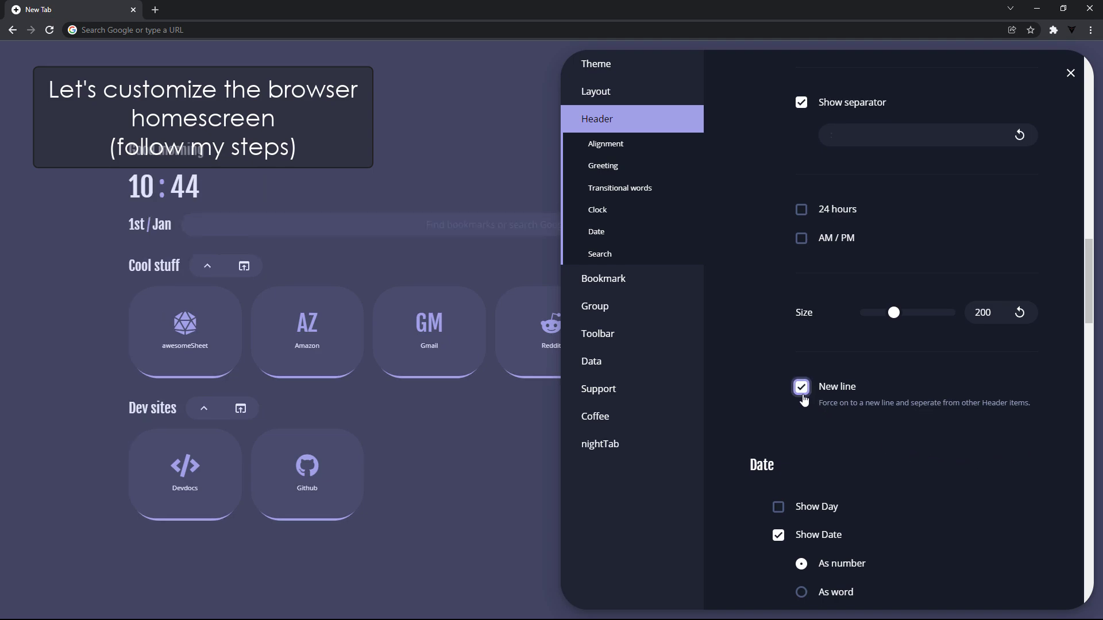
left_click(802, 389)
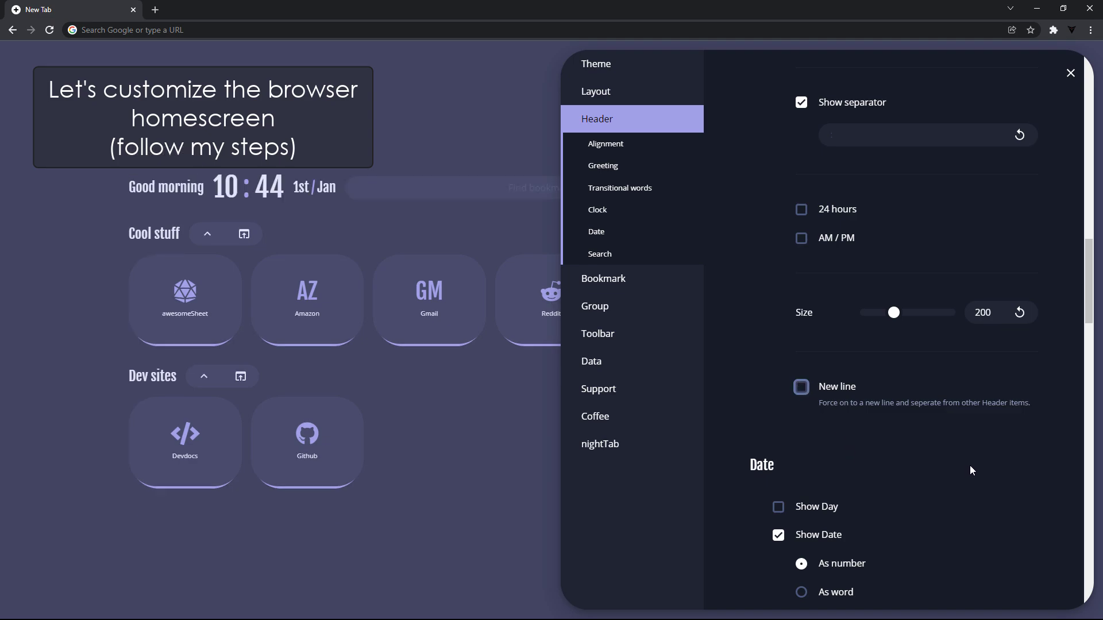
Step: Show the day in the header's date display and close the settings
scroll(969, 465, "down", 2)
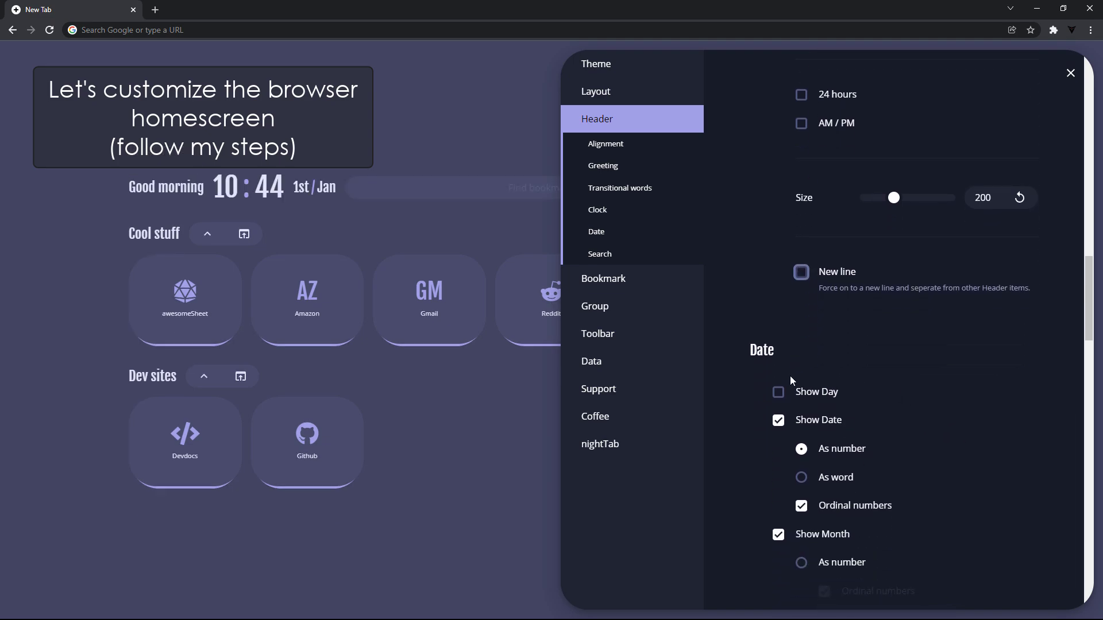
left_click(779, 393)
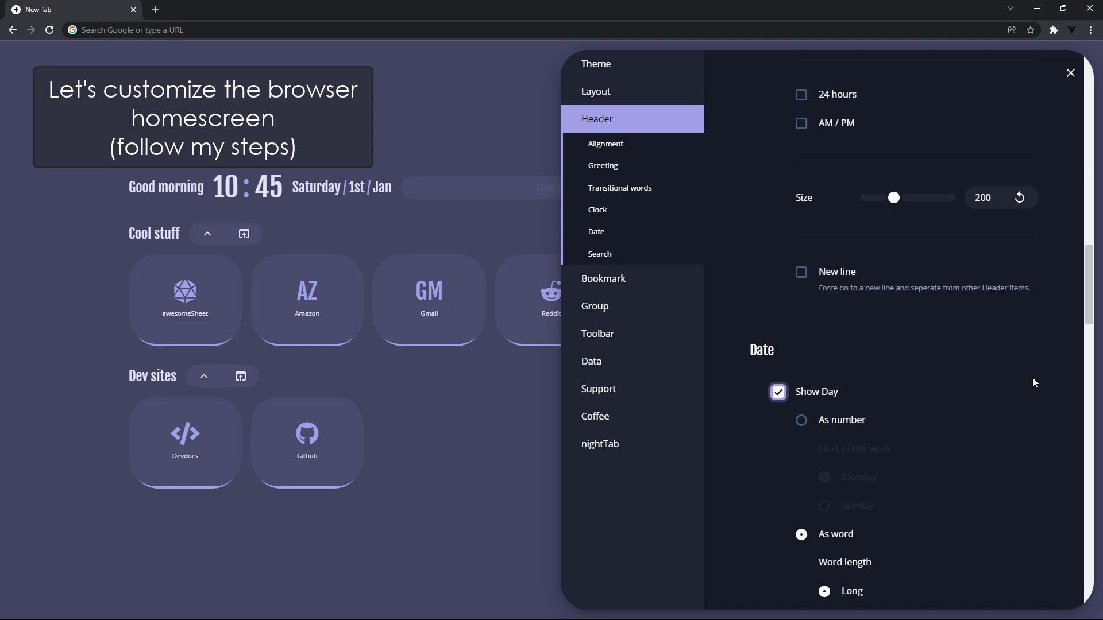
left_click(1071, 74)
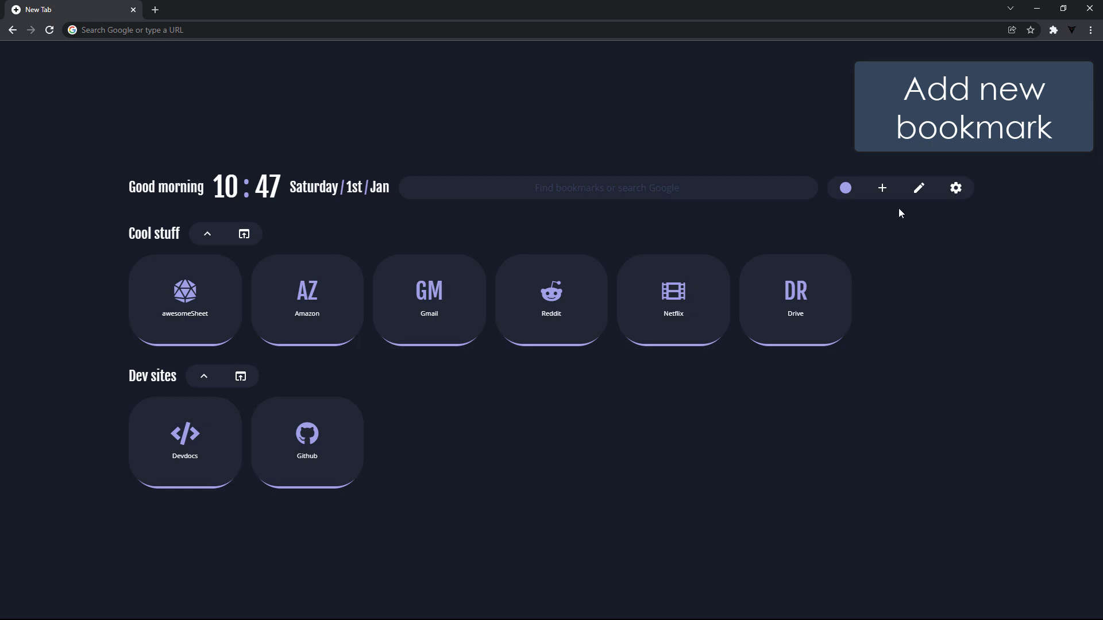
Step: Start a new bookmark and give it the YouTube icon as its visual element
left_click(882, 189)
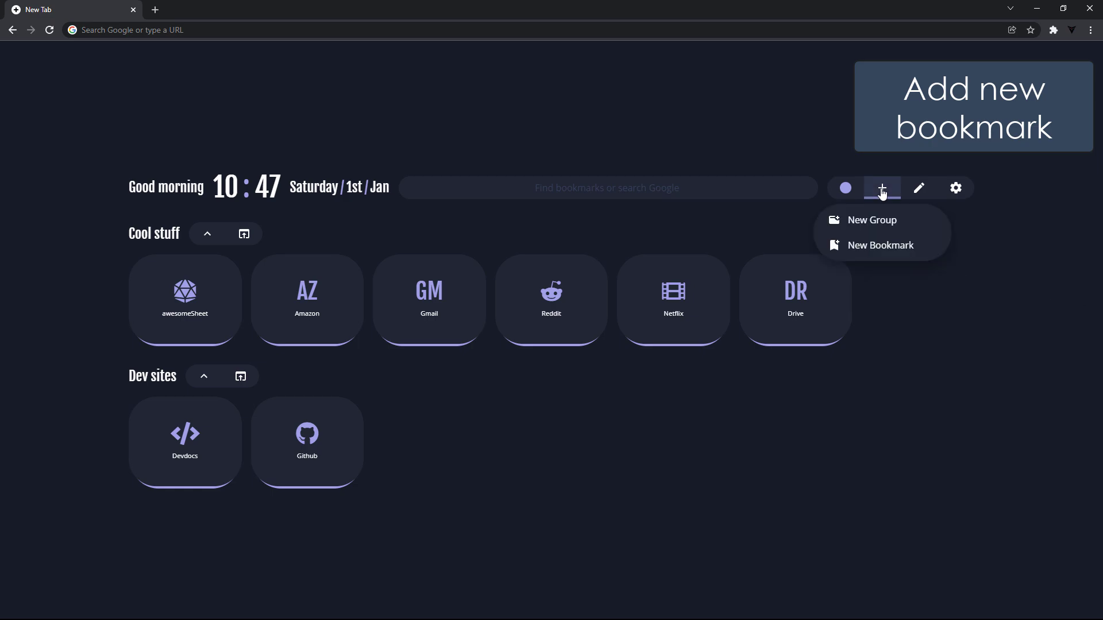
left_click(918, 247)
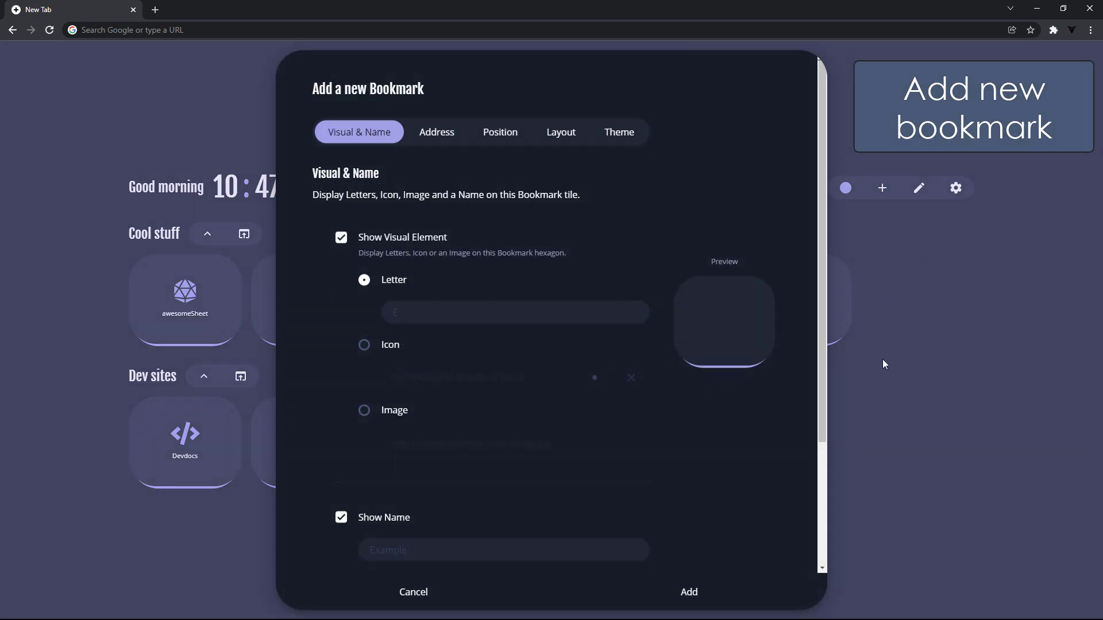
left_click(364, 346)
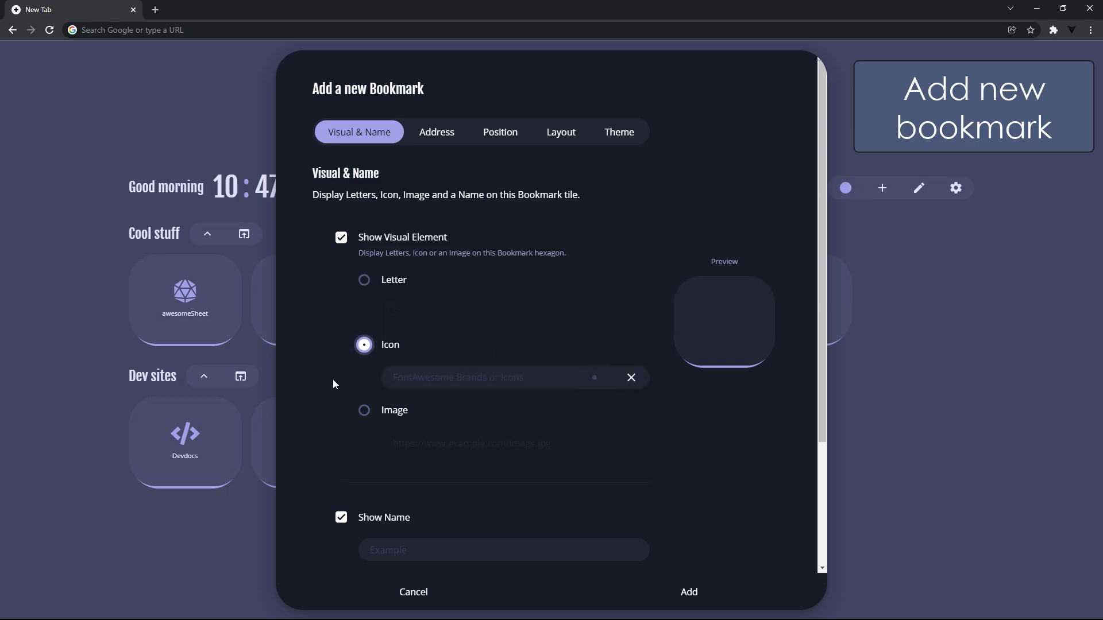
left_click(444, 378)
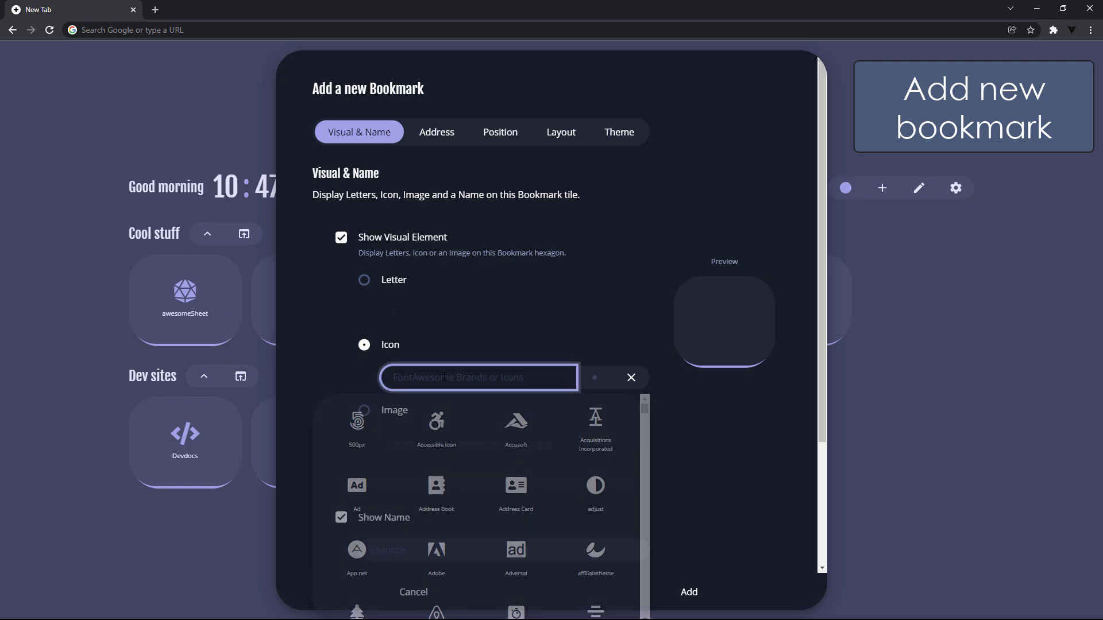
left_click_drag(644, 412, 644, 614)
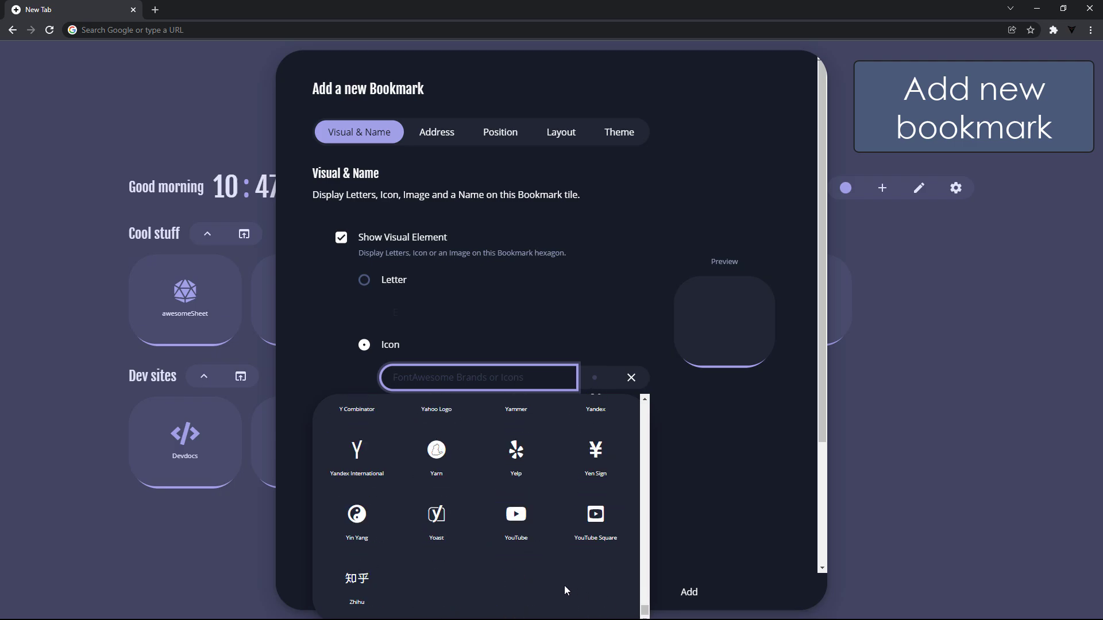
left_click(521, 518)
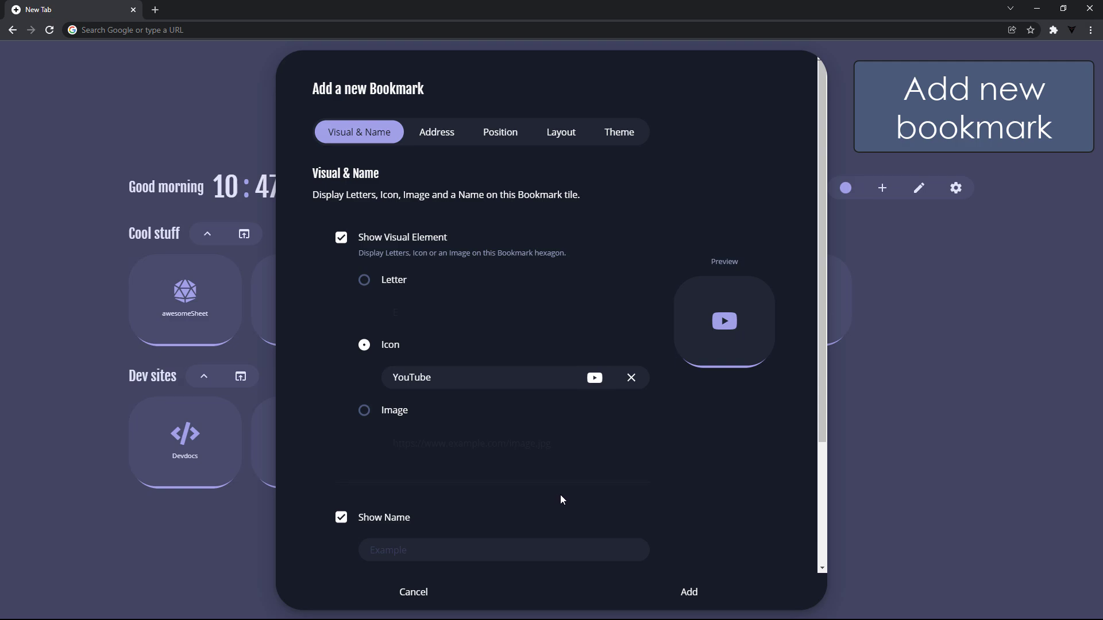
Step: Name the new bookmark "Youtube"
scroll(726, 481, "down", 2)
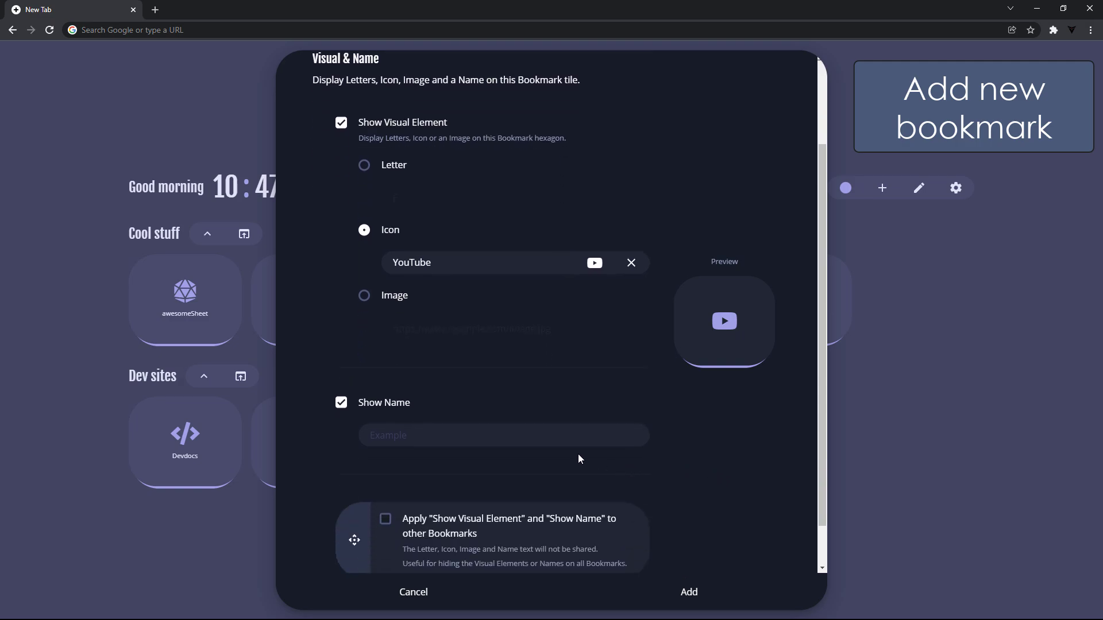
left_click(578, 454)
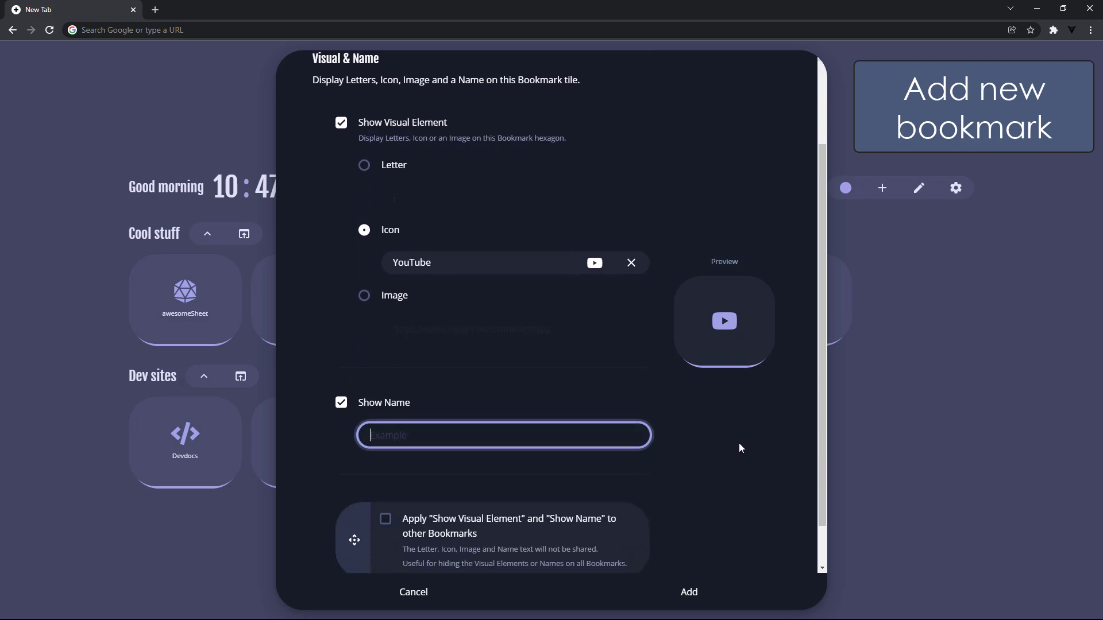
type("You")
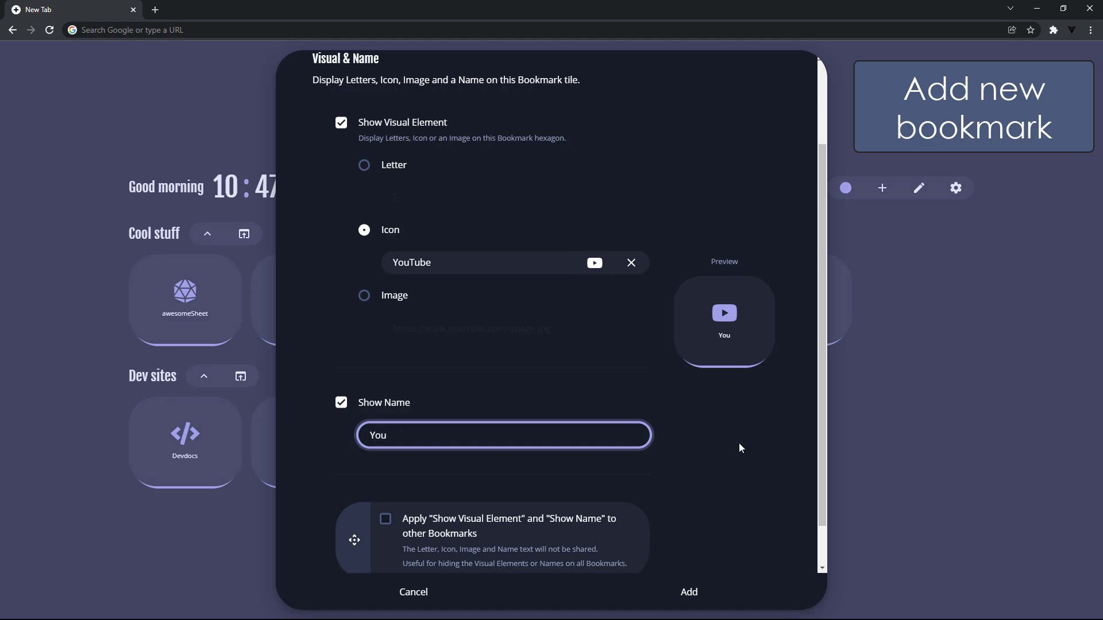
type("tube")
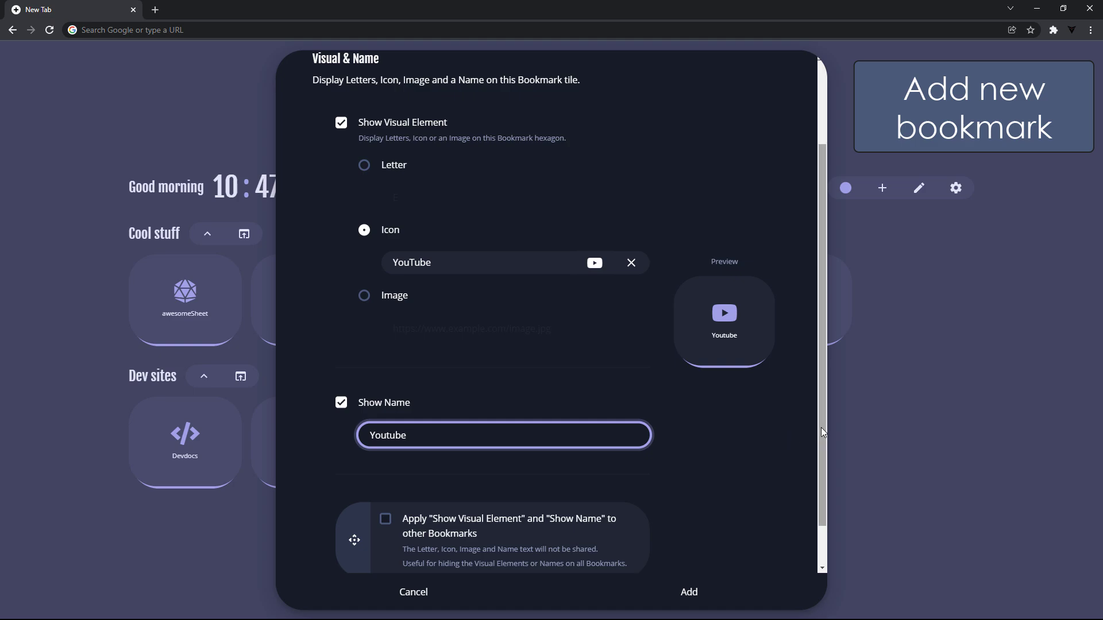
left_click_drag(821, 427, 823, 336)
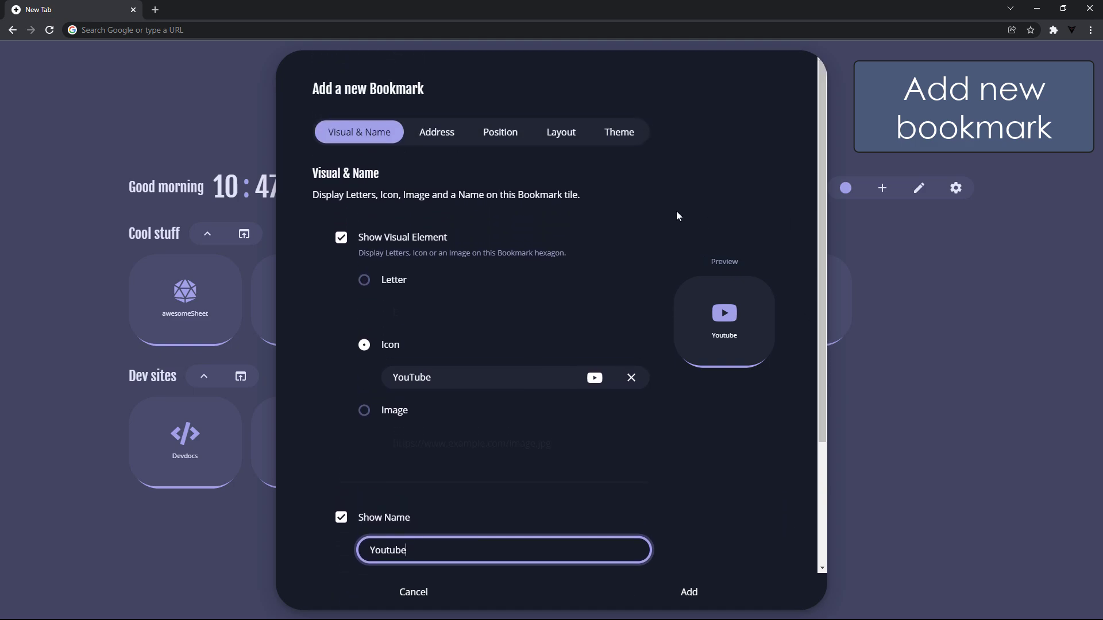
left_click(450, 137)
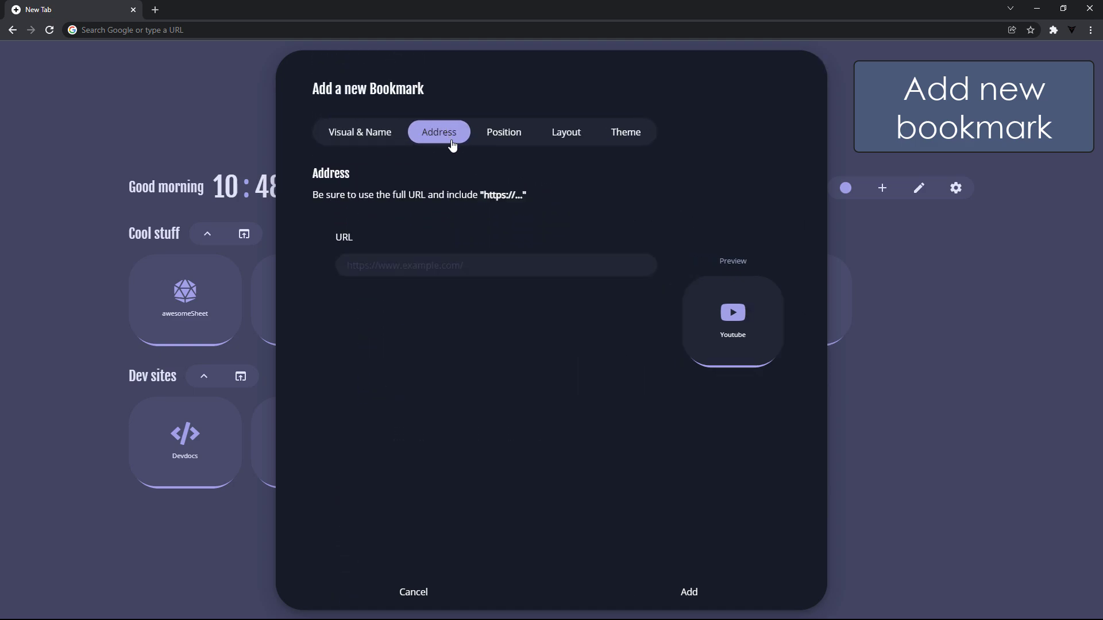
left_click(404, 263)
right_click(394, 263)
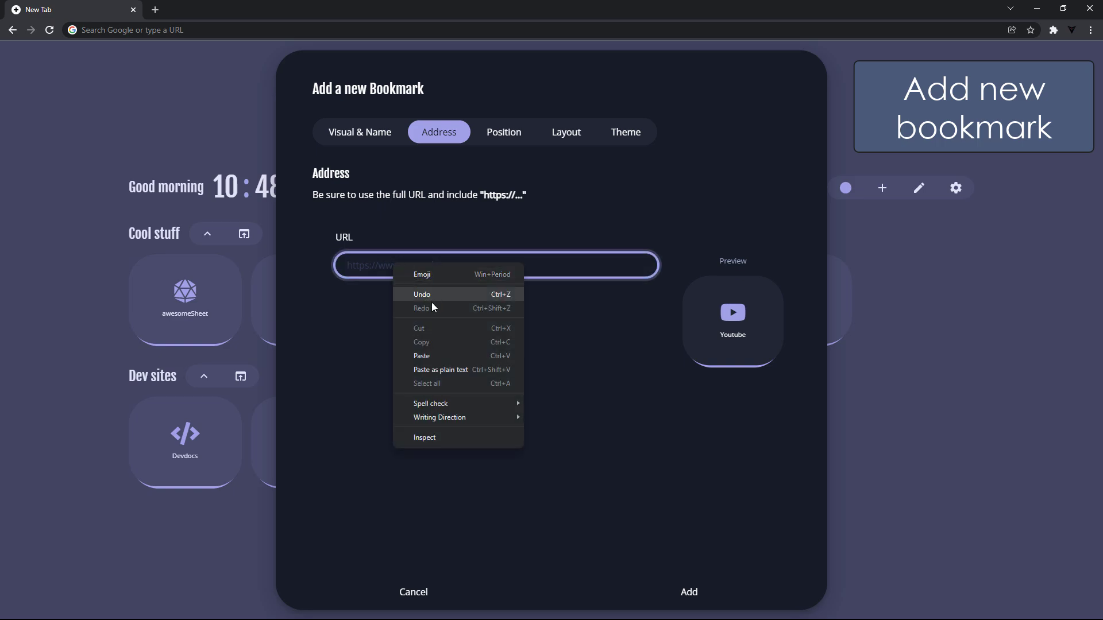
left_click(446, 356)
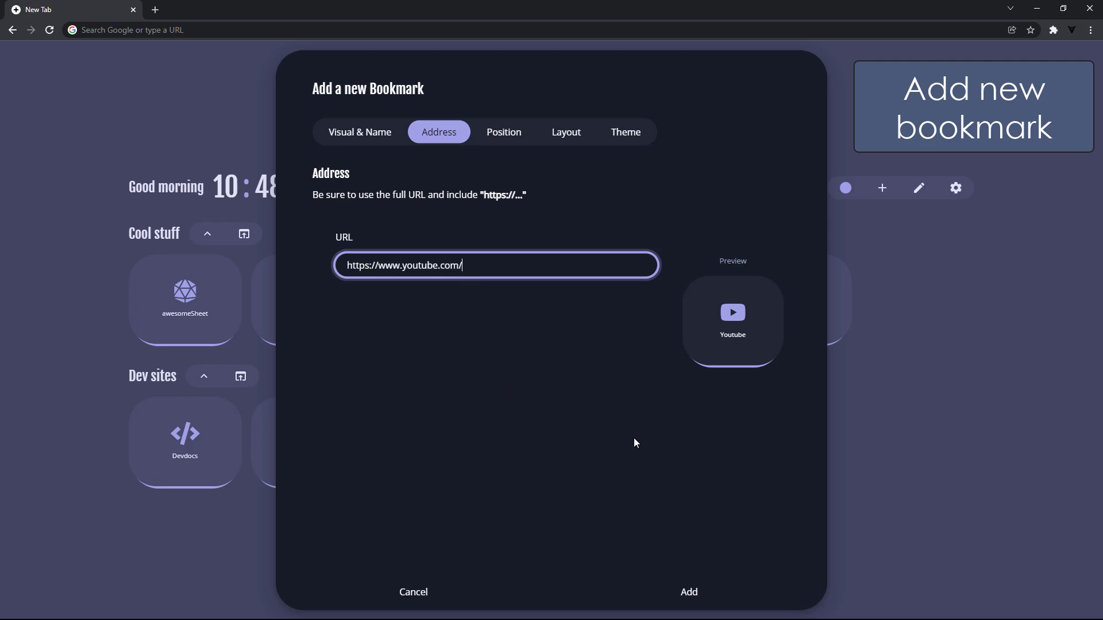
left_click(700, 594)
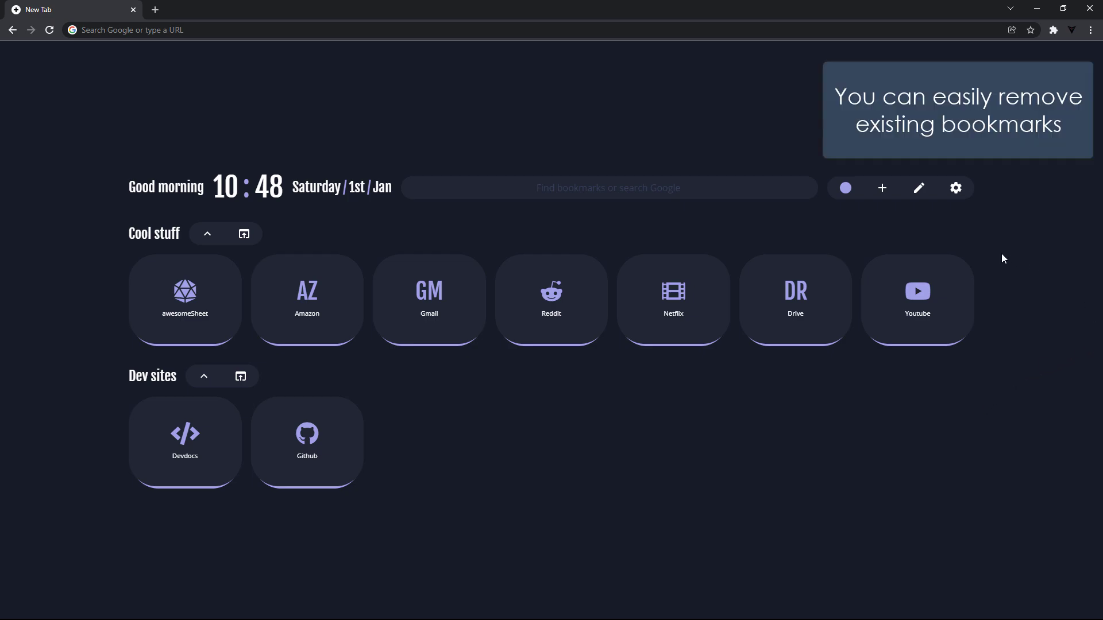
Step: Turn on bookmark editing and remove the awesomeSheet bookmark from the Cool stuff group
left_click(920, 191)
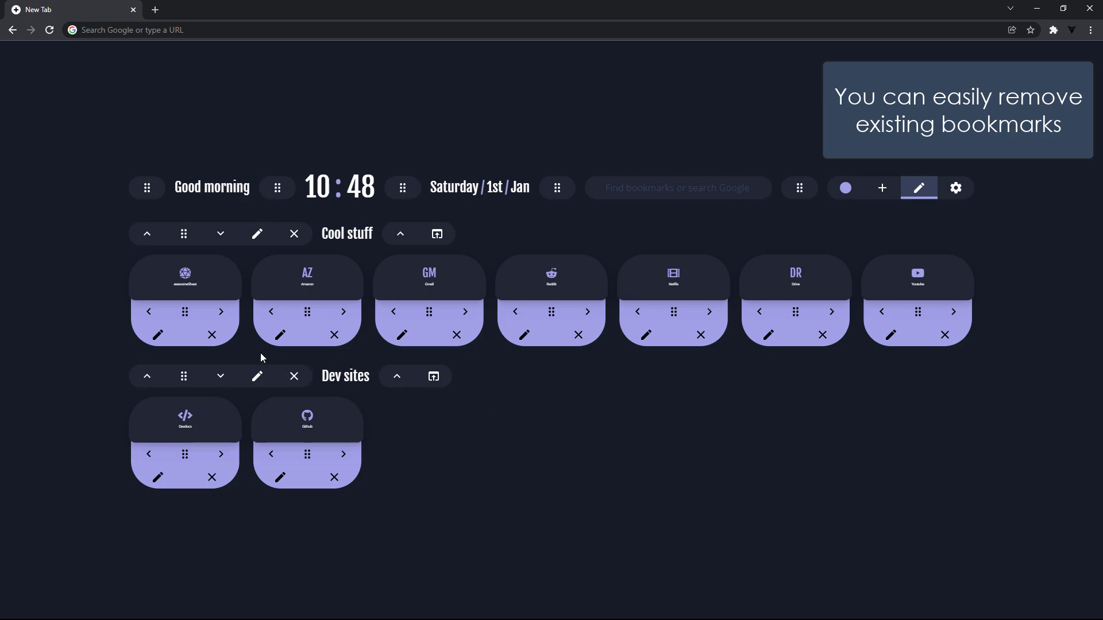
left_click(212, 335)
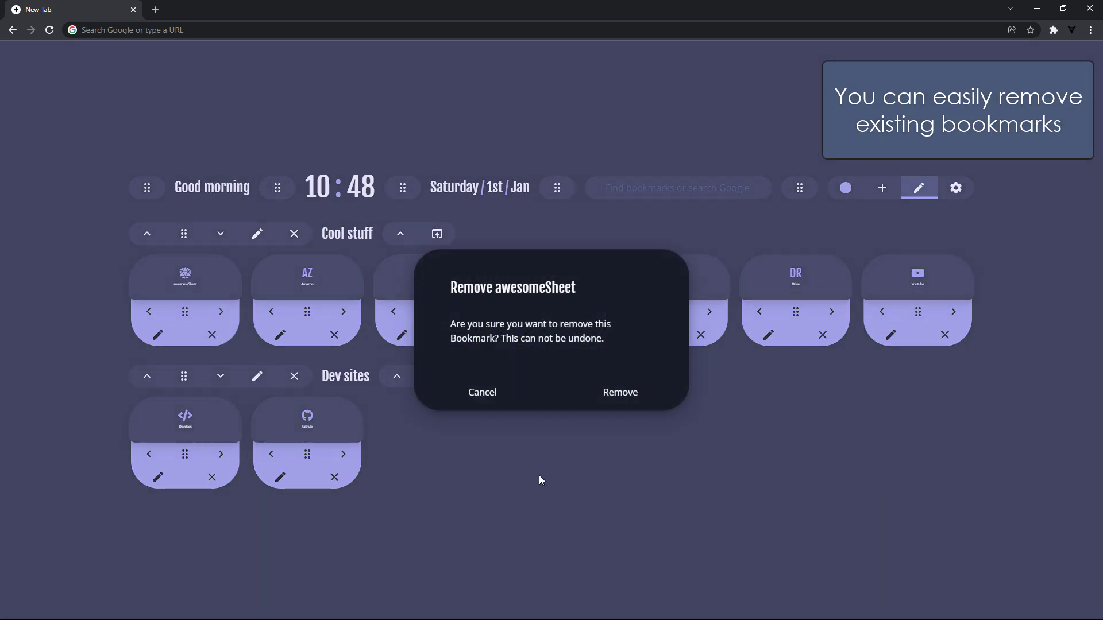
left_click(614, 395)
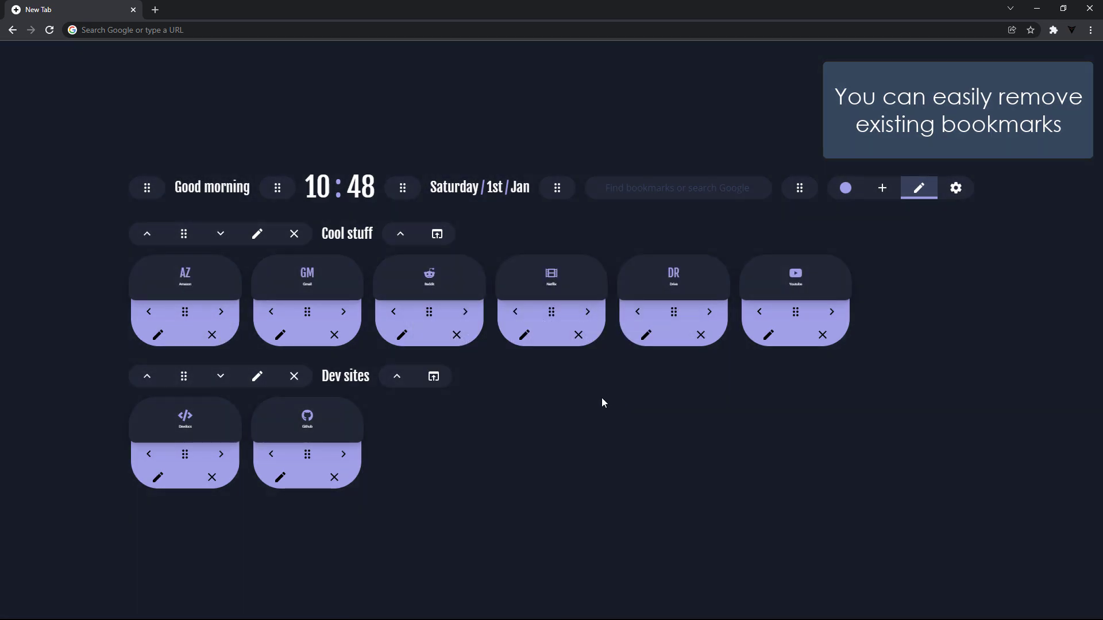
Step: Remove the Dev sites group with all its bookmarks and leave edit mode
left_click(294, 377)
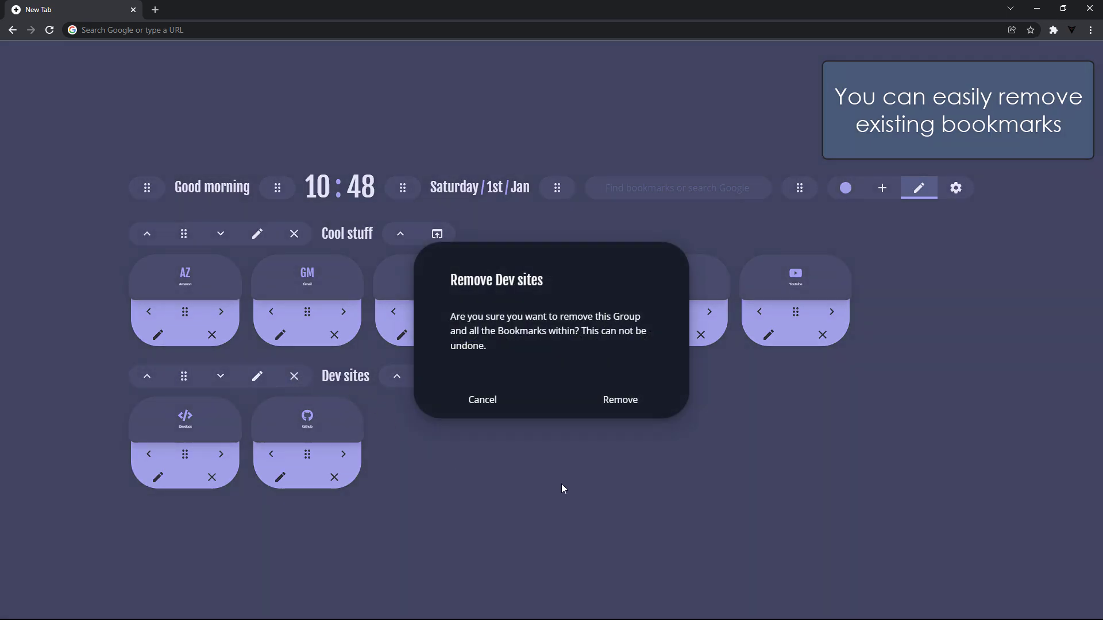
left_click(622, 405)
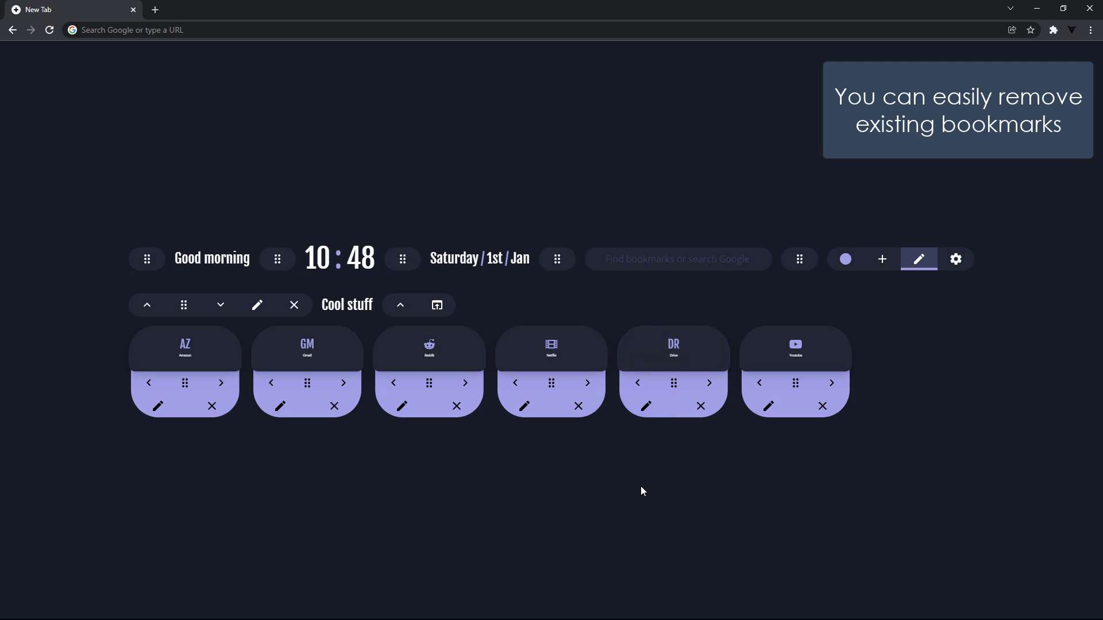
left_click(920, 261)
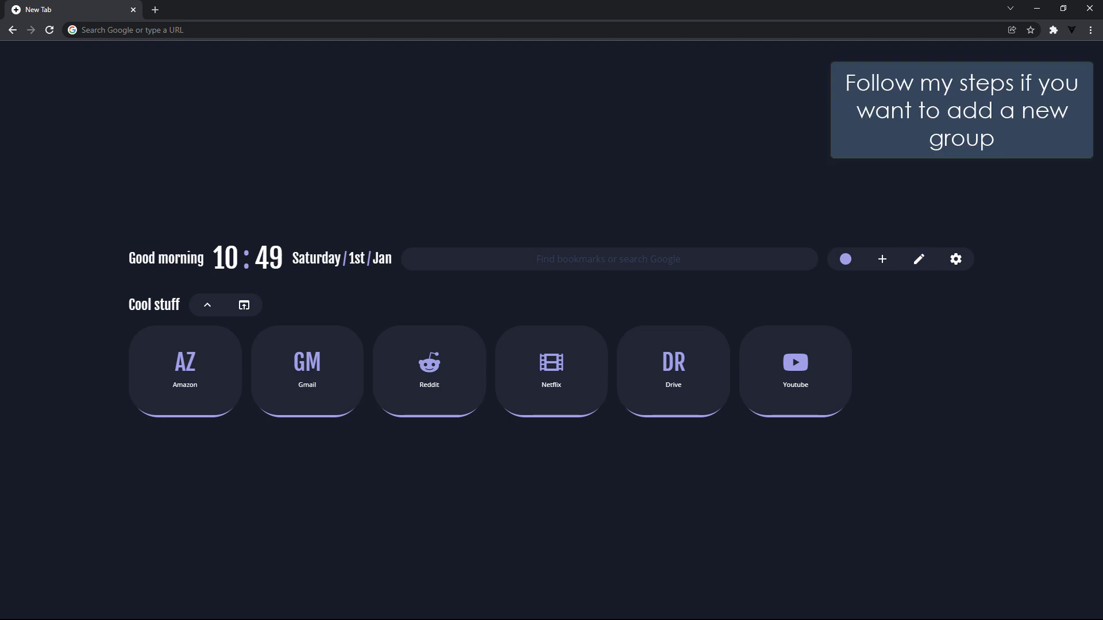
Step: Add a new bookmark group named "Social Media" in the 2nd position
left_click(883, 262)
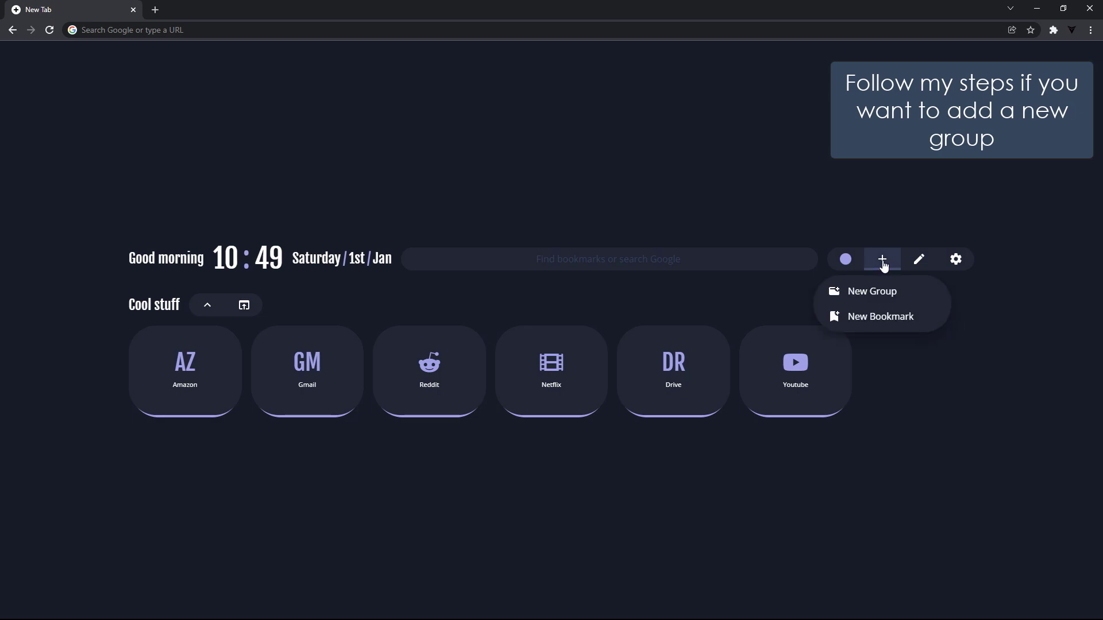
left_click(903, 295)
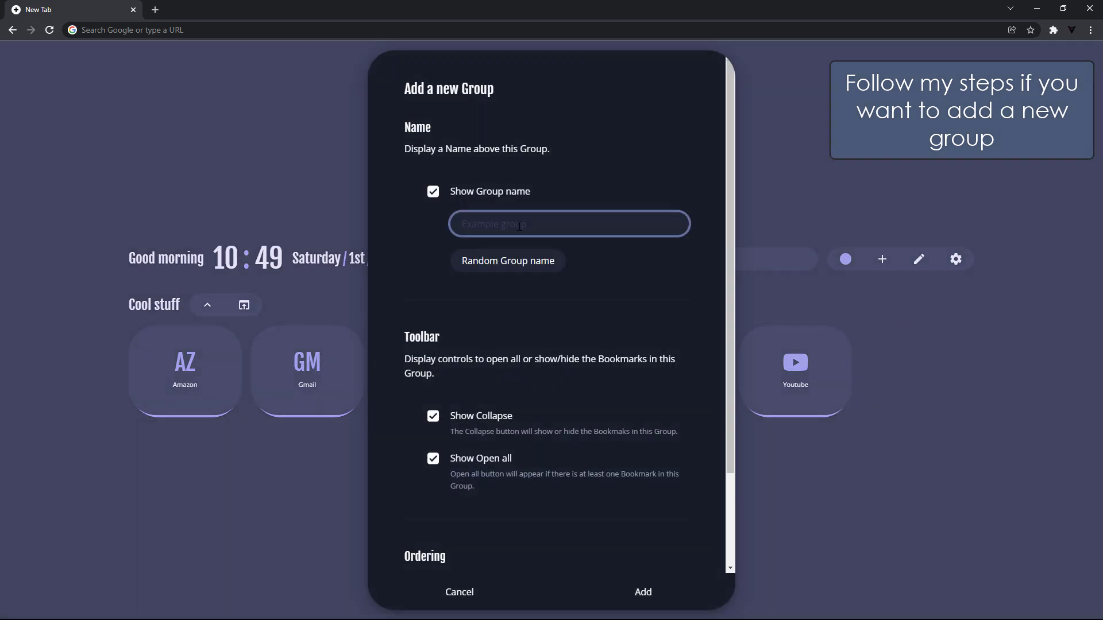
left_click(539, 232)
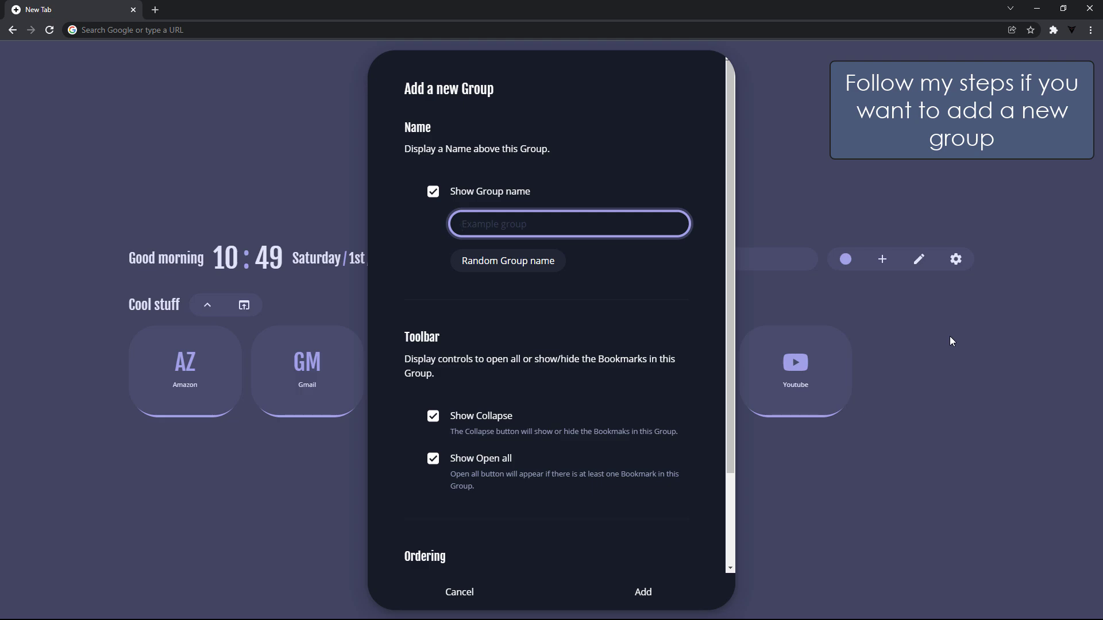
type("Social Media")
scroll(723, 421, "down", 2)
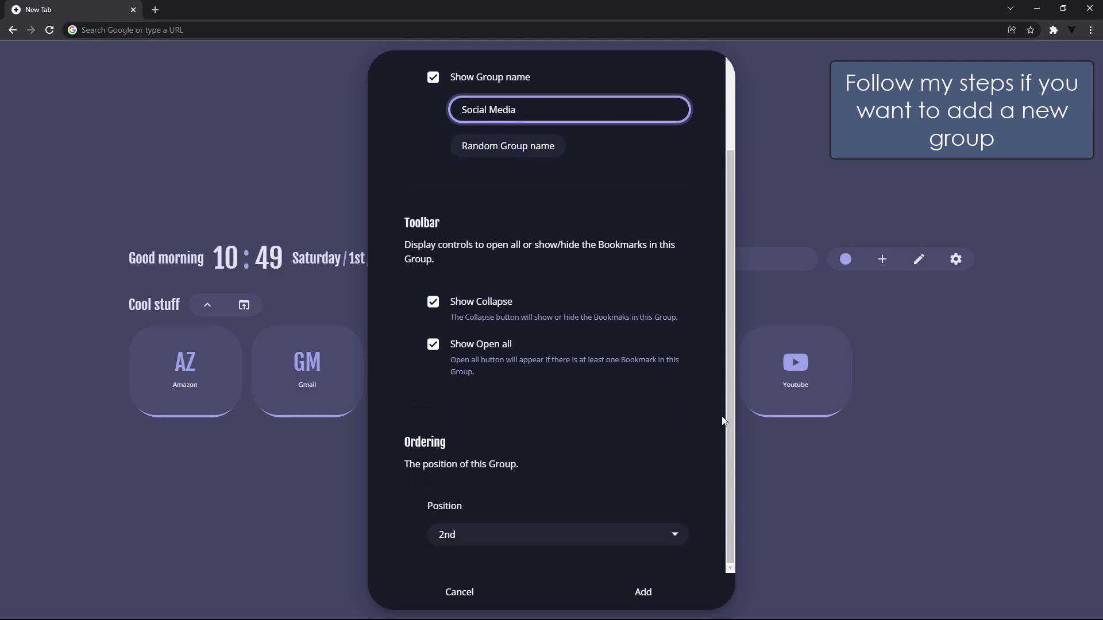
left_click(652, 592)
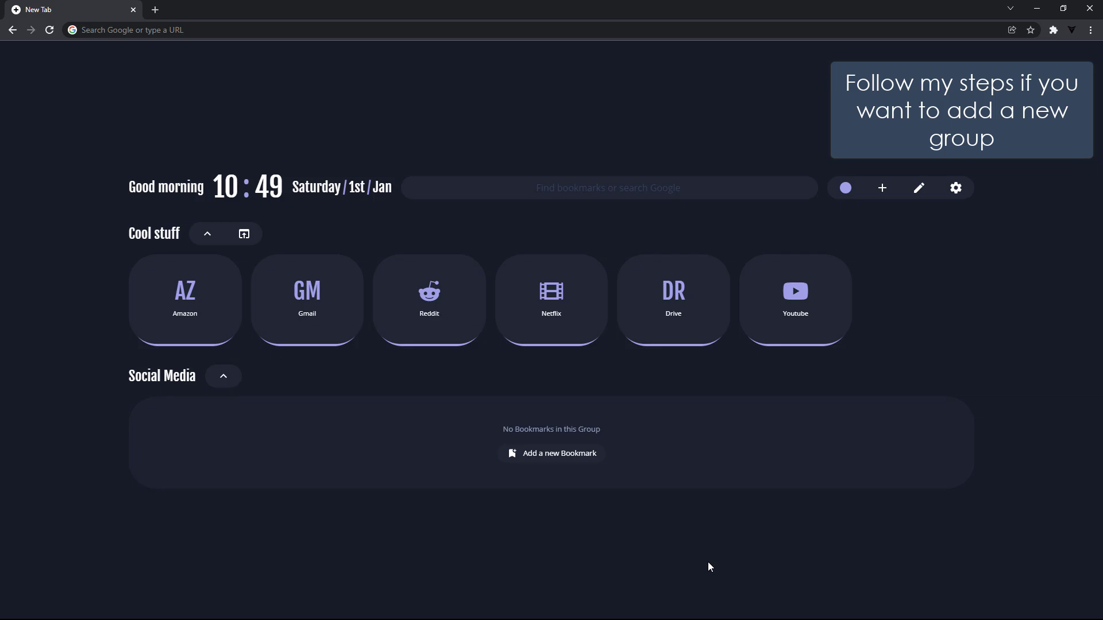
Step: Start a new bookmark in the Social Media group and give it the round Facebook icon
left_click(564, 457)
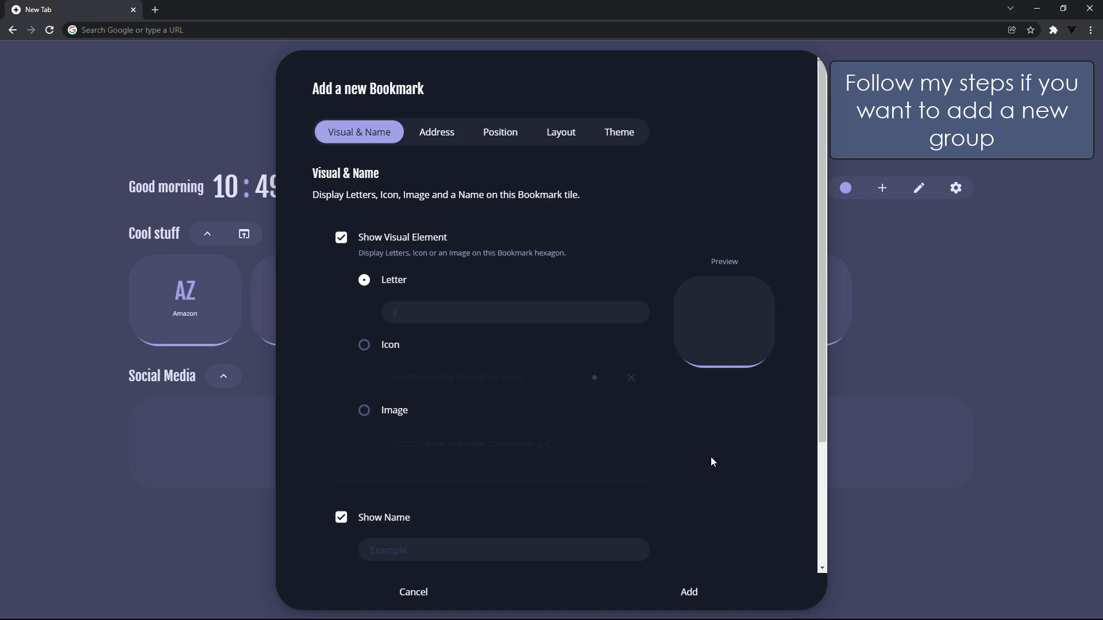
left_click(365, 345)
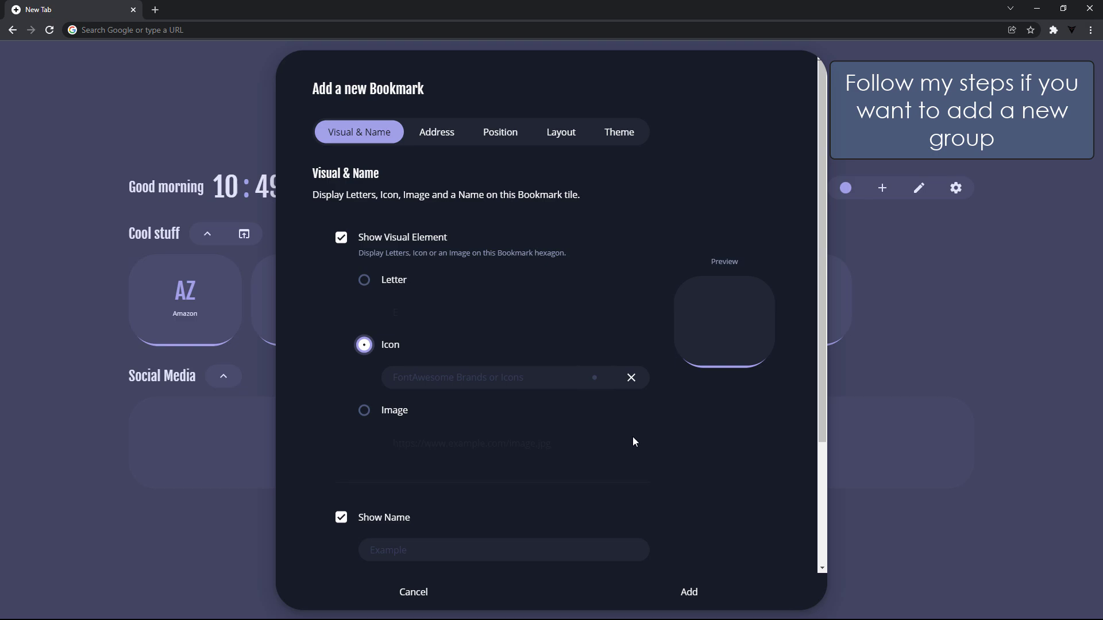
left_click(572, 377)
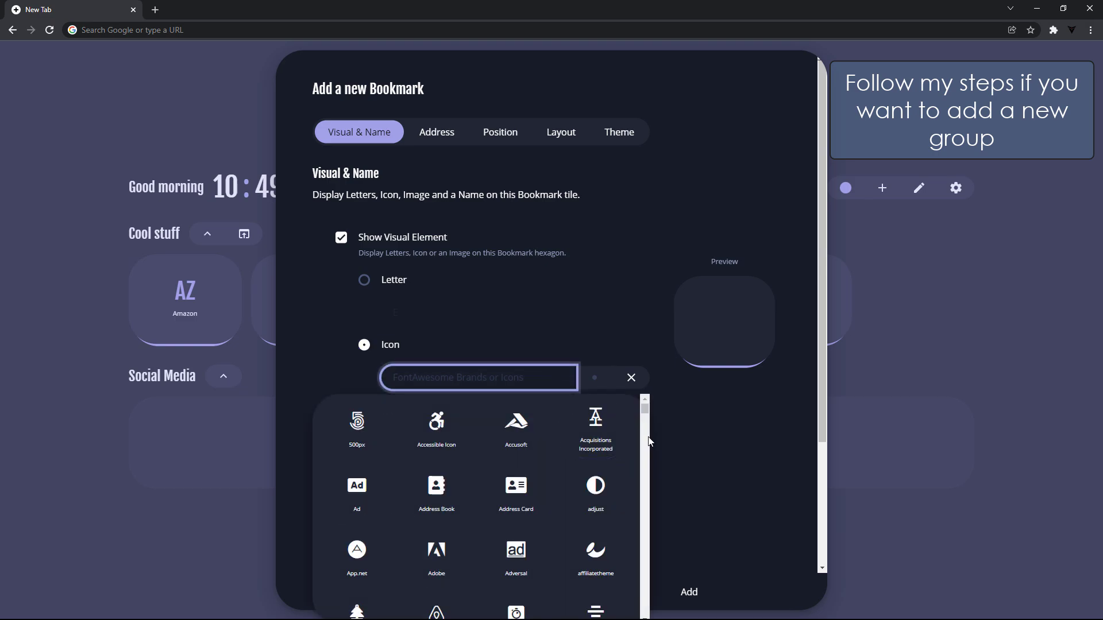
left_click_drag(642, 414, 648, 475)
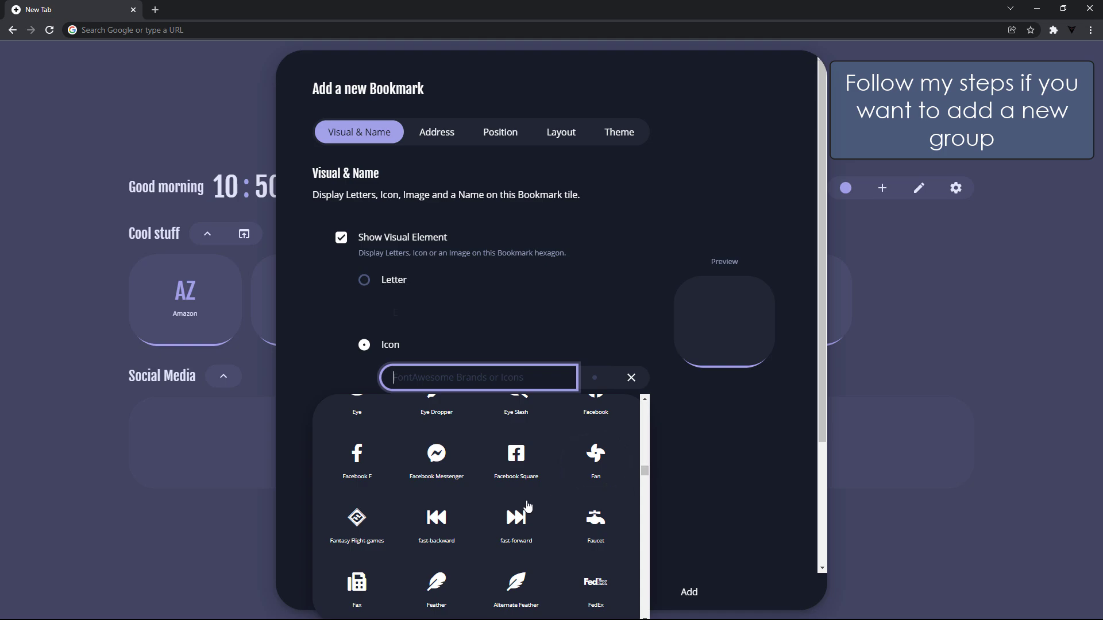
scroll(557, 426, "up", 1)
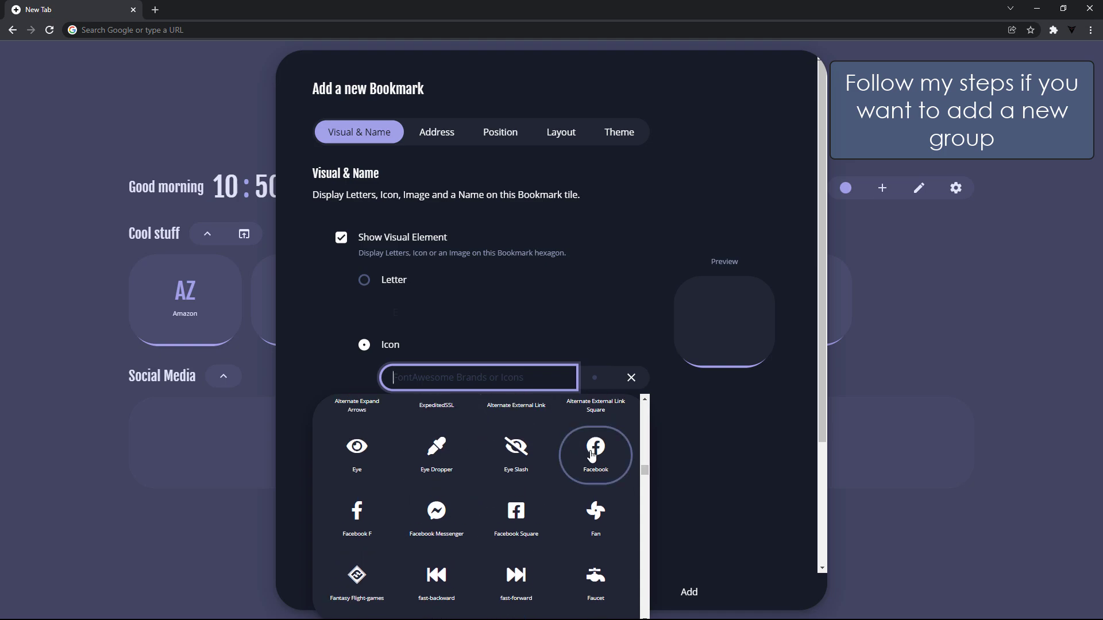
left_click(597, 448)
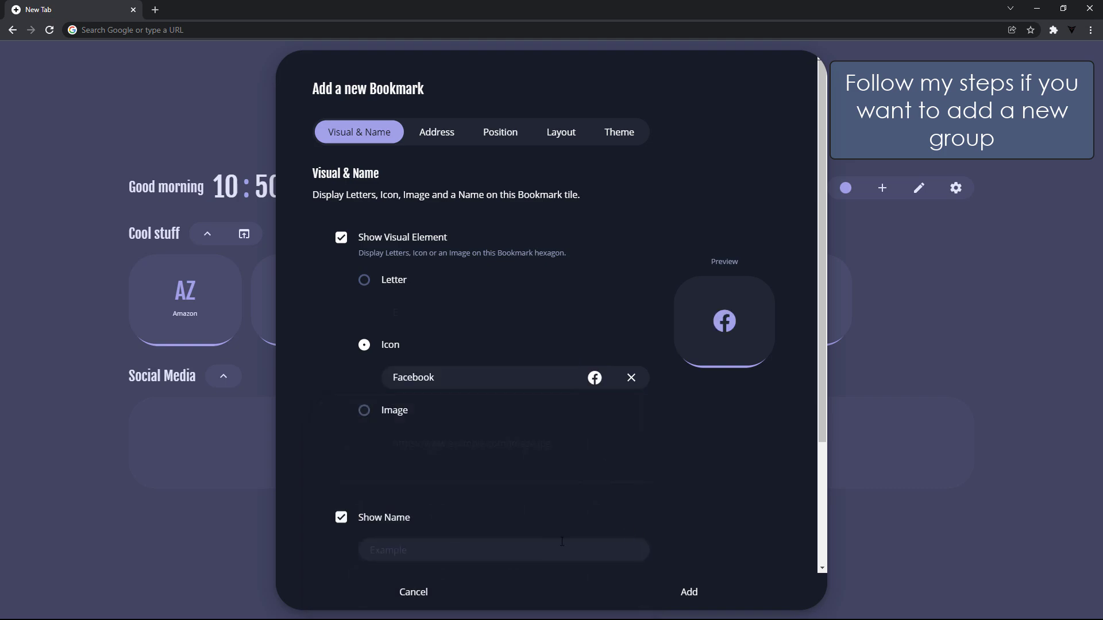
Step: Name the new Social Media bookmark "Facebook"
left_click(460, 550)
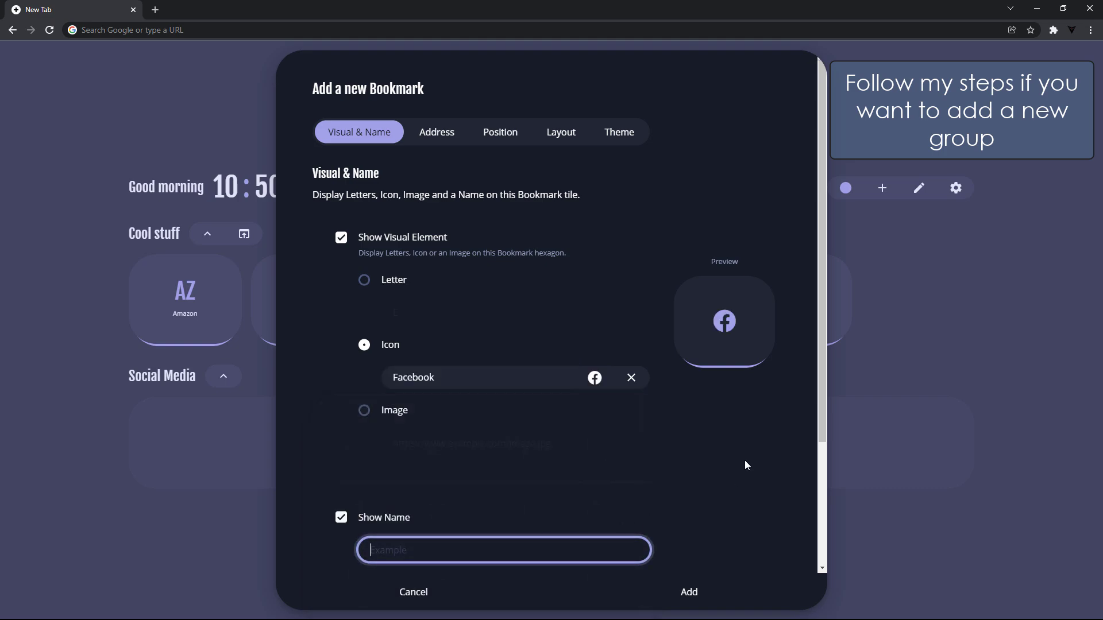
type("Fa")
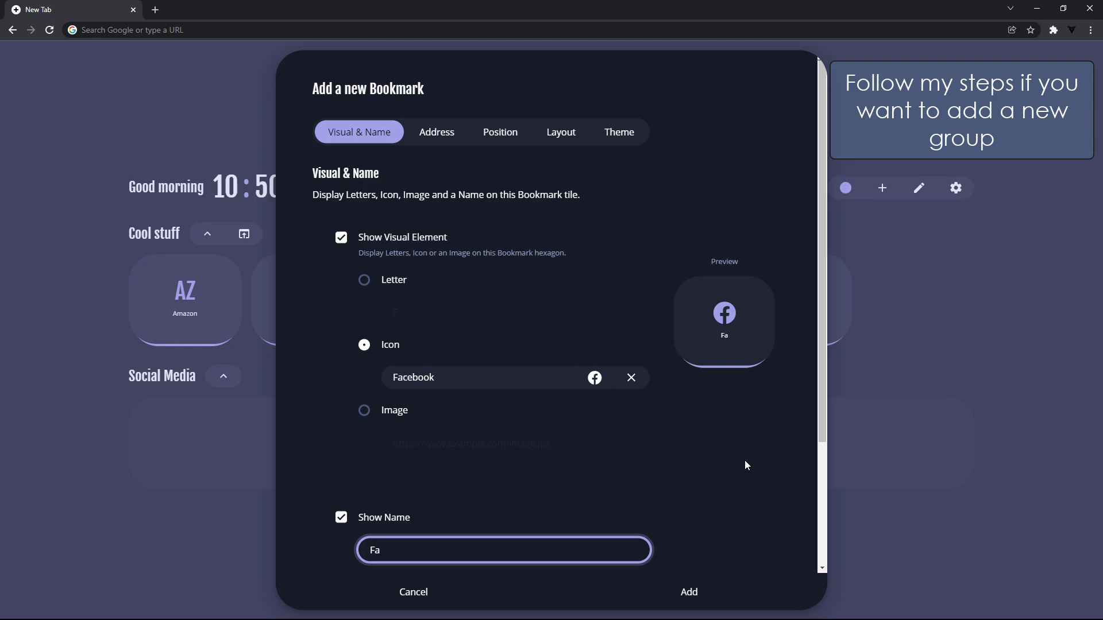
type("cebook")
left_click(763, 464)
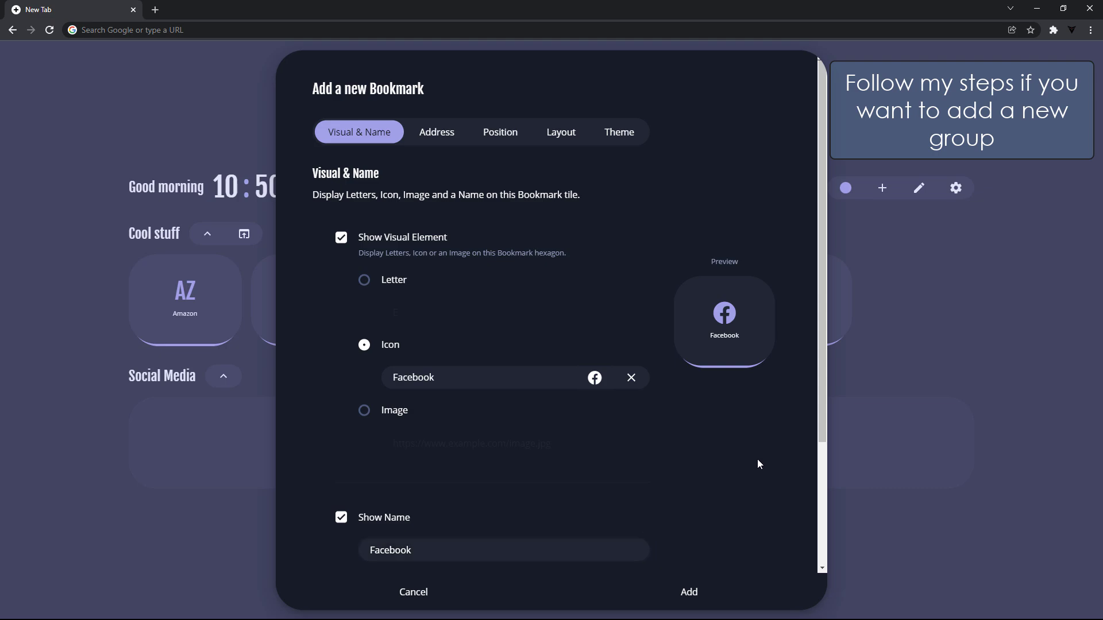
left_click(435, 135)
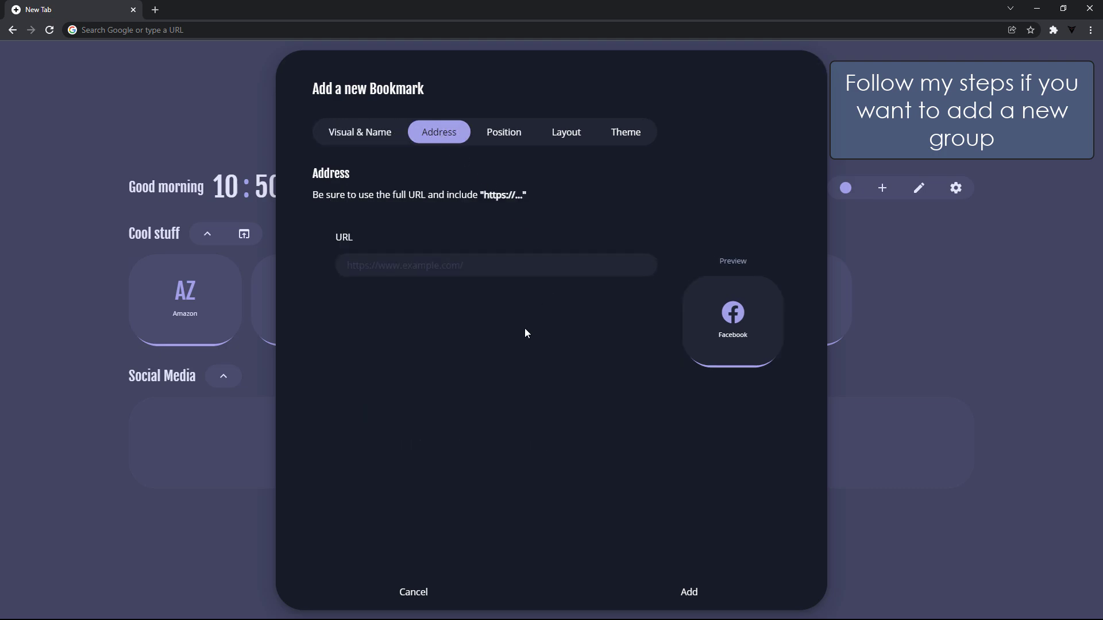
left_click(374, 265)
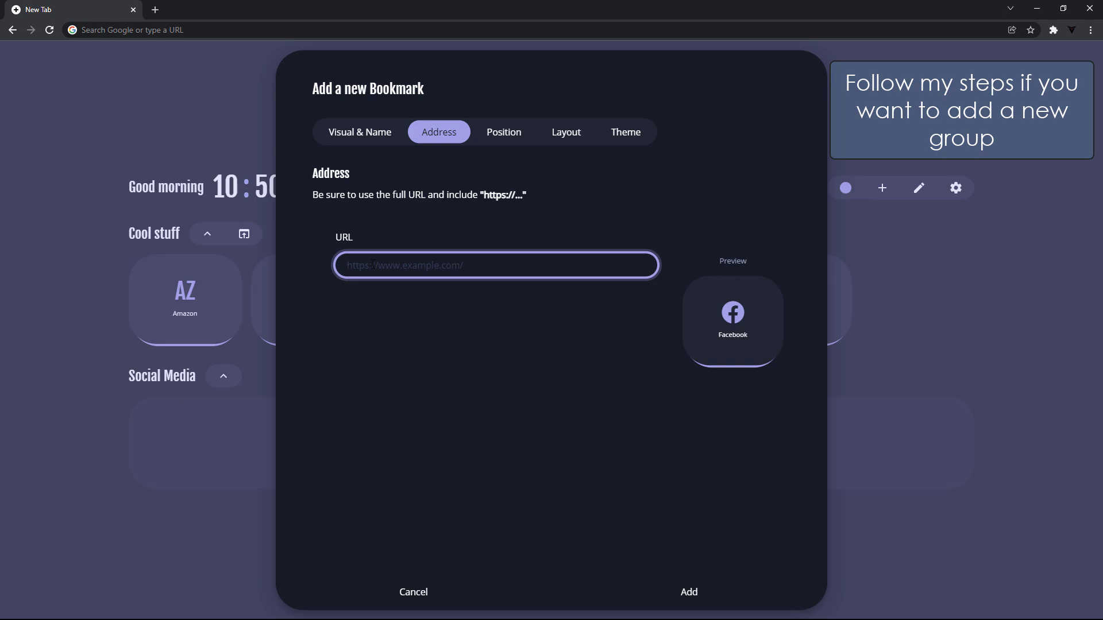
right_click(375, 265)
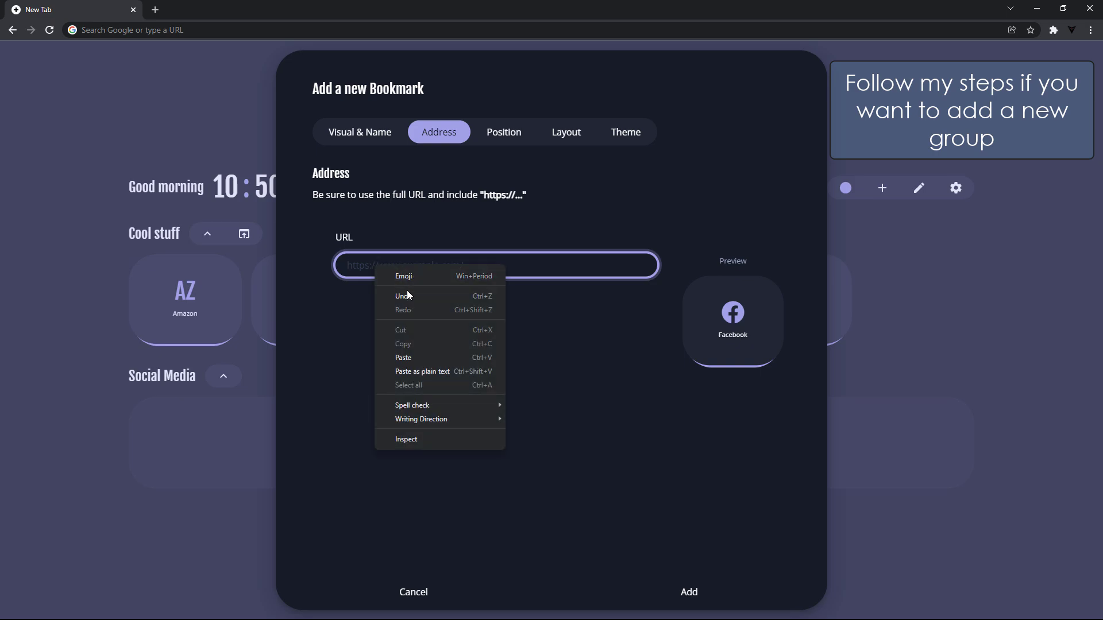
left_click(426, 358)
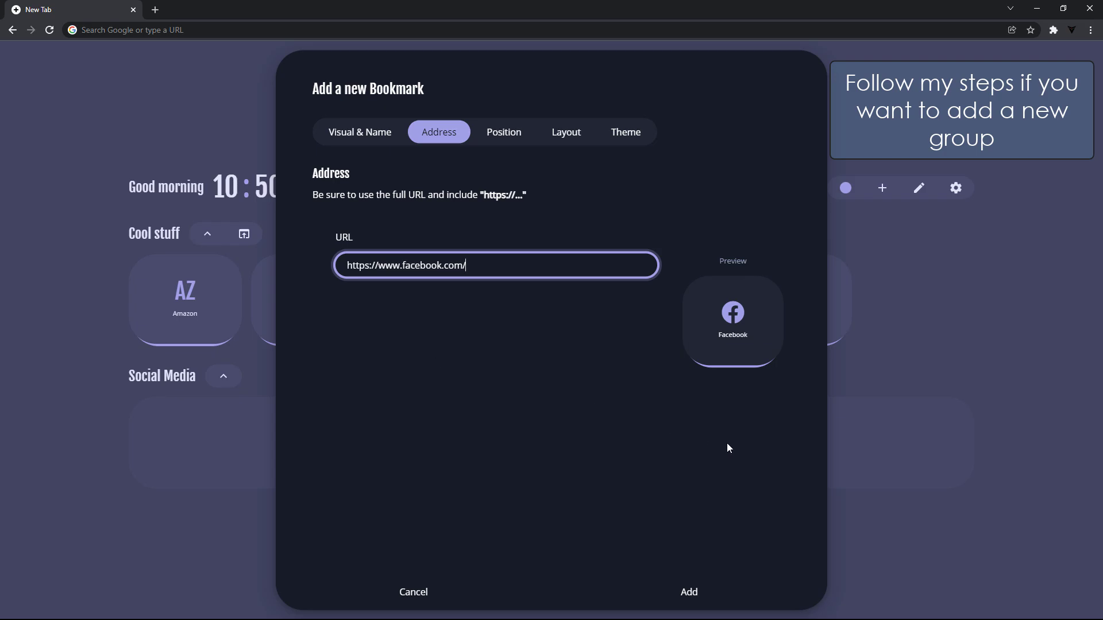
left_click(697, 593)
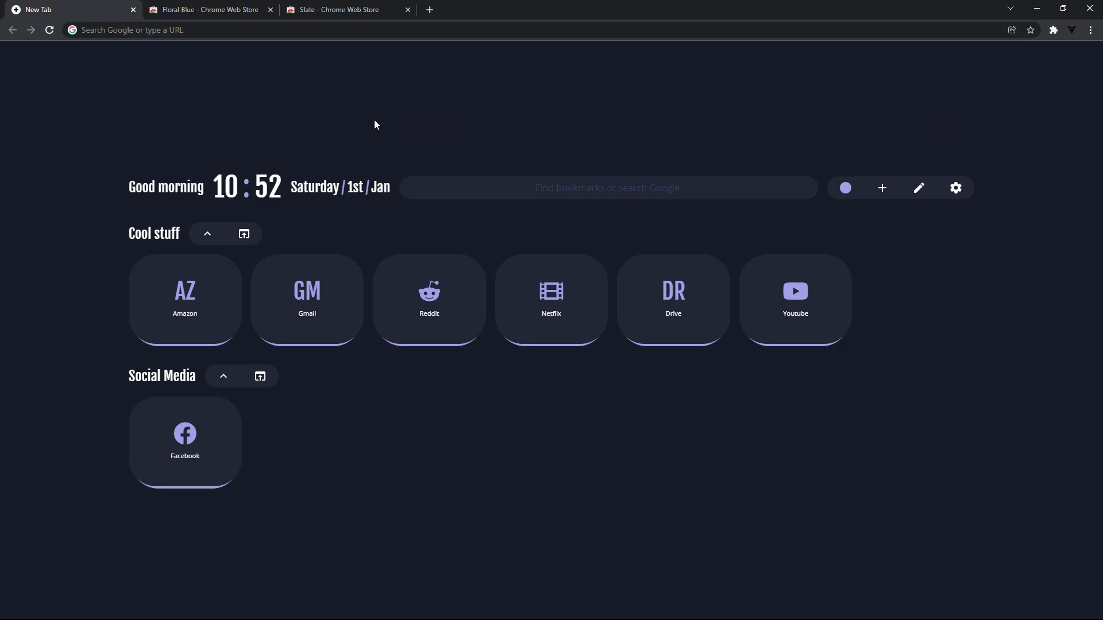
Step: Install the Floral Blue theme from its open Chrome Web Store page
left_click(213, 10)
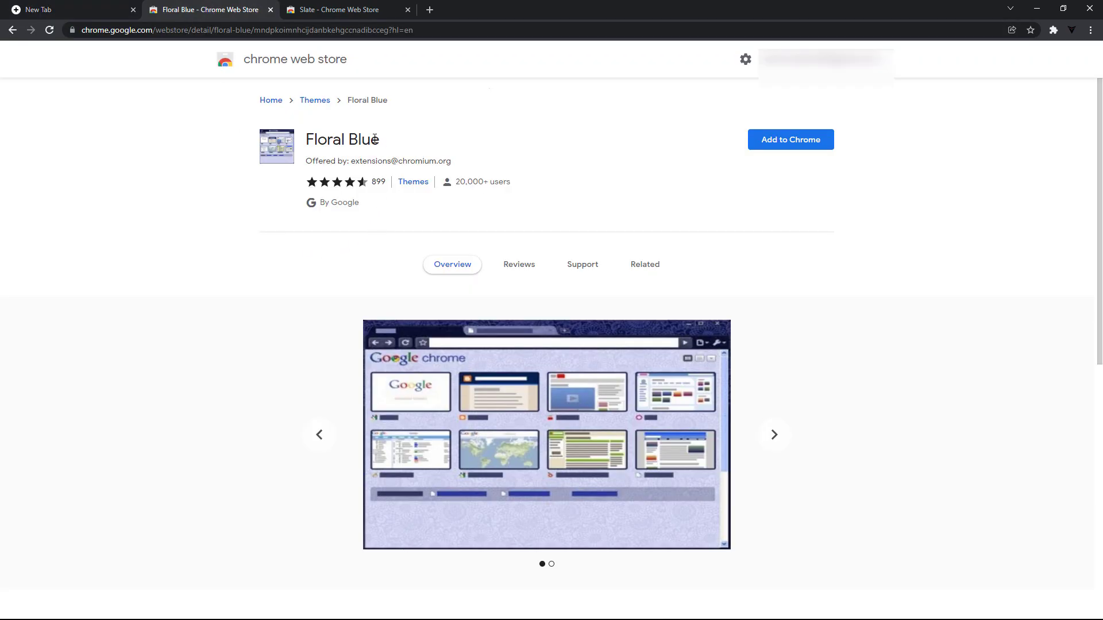
left_click_drag(389, 141, 302, 140)
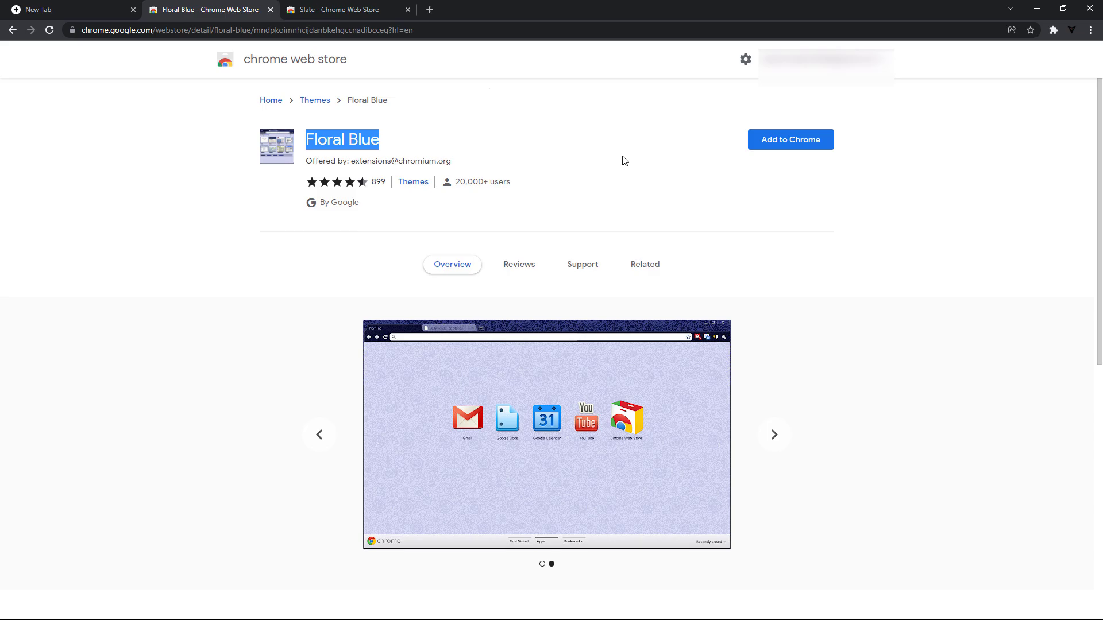
left_click(816, 209)
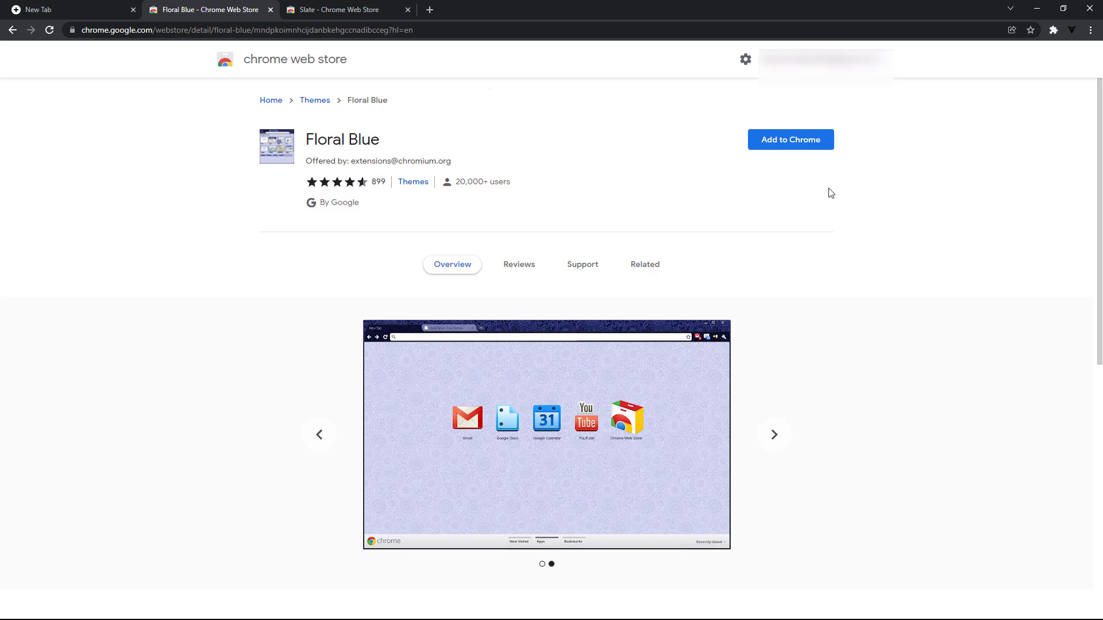
left_click(795, 141)
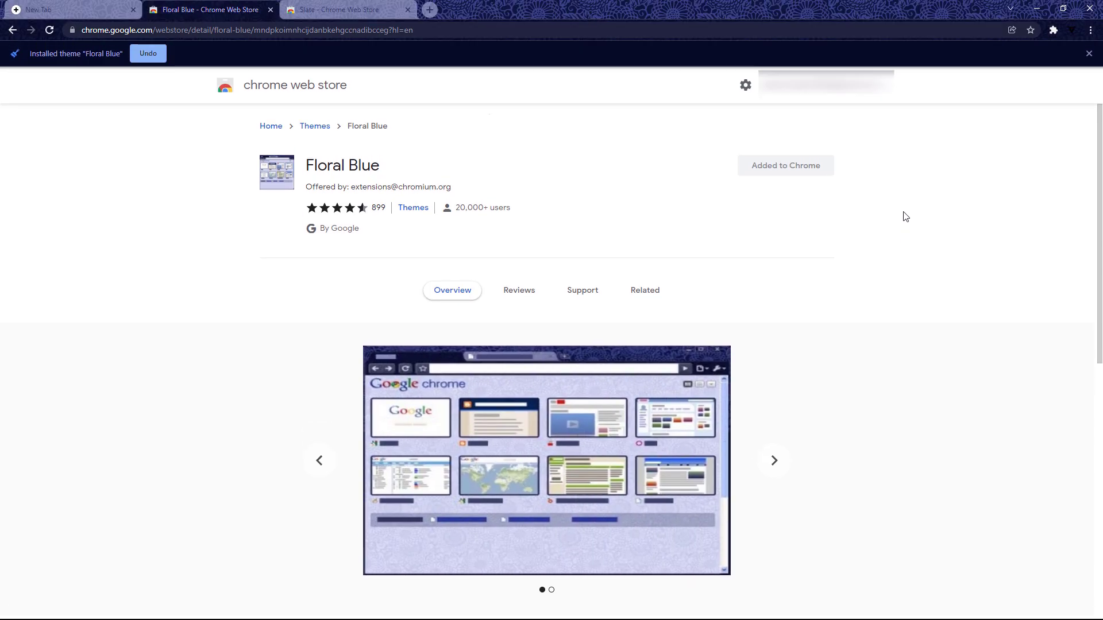
Step: Check the Floral Blue theme on a new tab, and close both that tab and the theme's store page
left_click(431, 10)
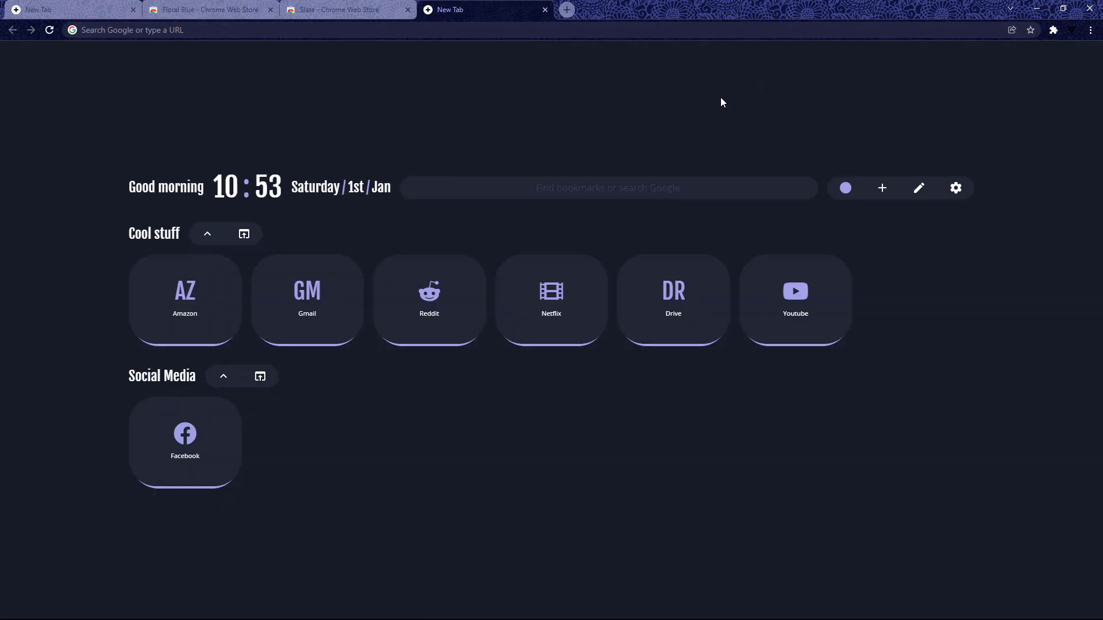
left_click(545, 11)
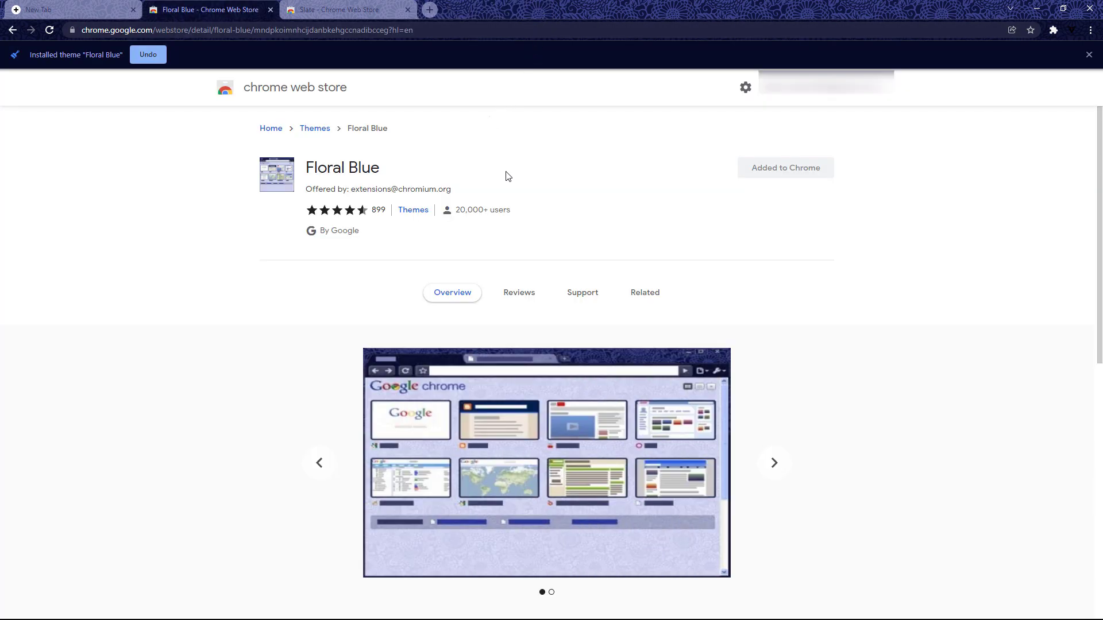
left_click(270, 10)
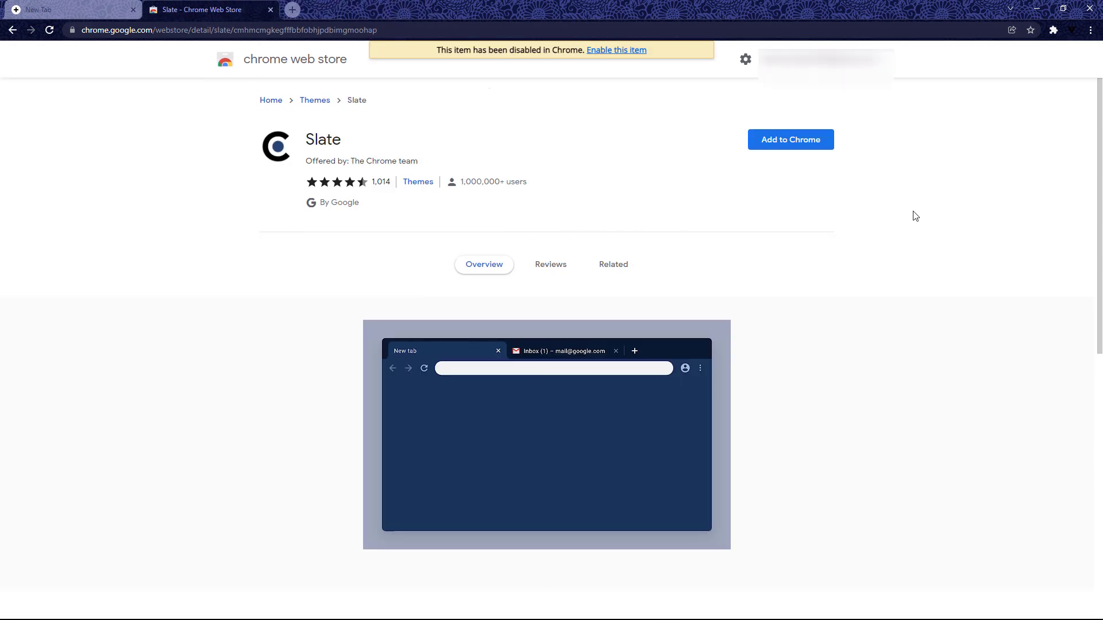
Step: Install the Slate theme from its Chrome Web Store page and close that page
left_click_drag(347, 140, 305, 138)
left_click(830, 216)
left_click(794, 144)
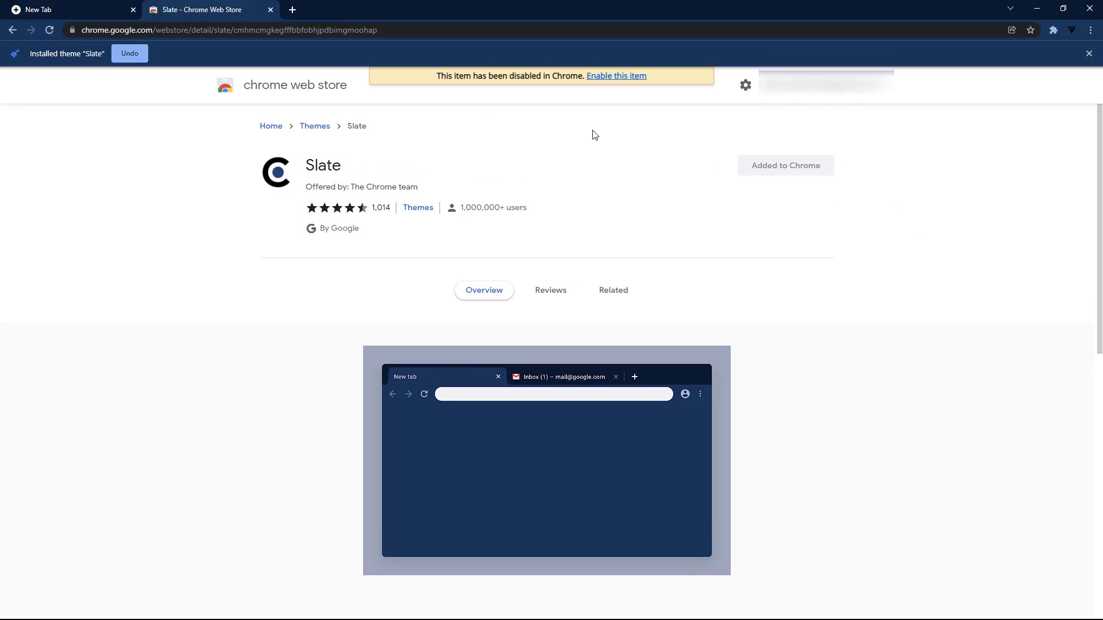
left_click(271, 9)
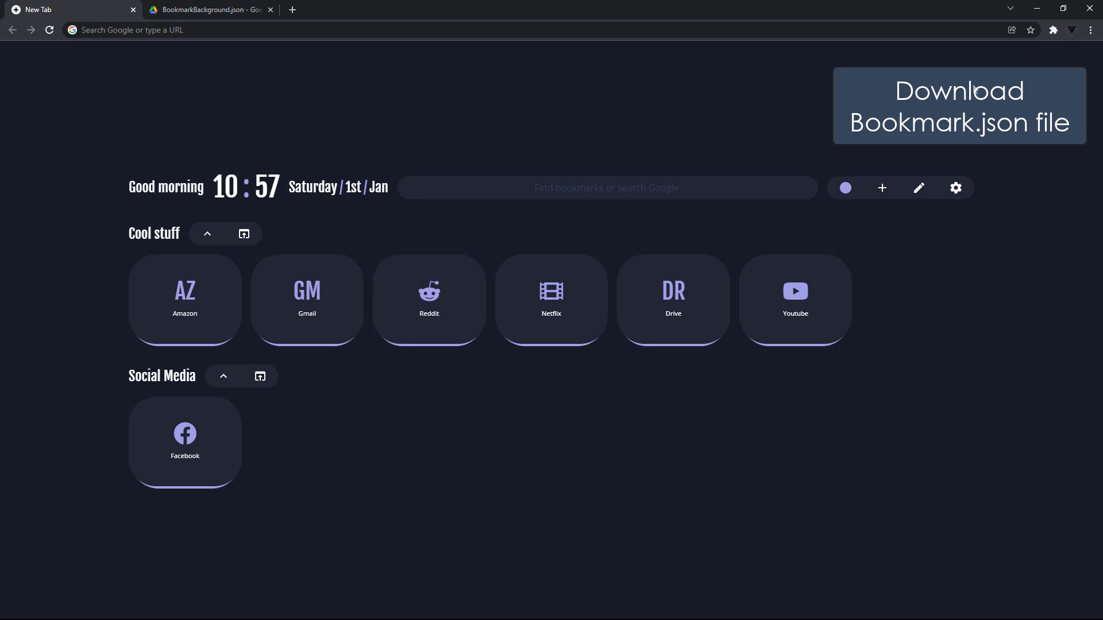
Step: Download BookmarkBackground.json from its open Google Drive page and close that page
left_click(239, 12)
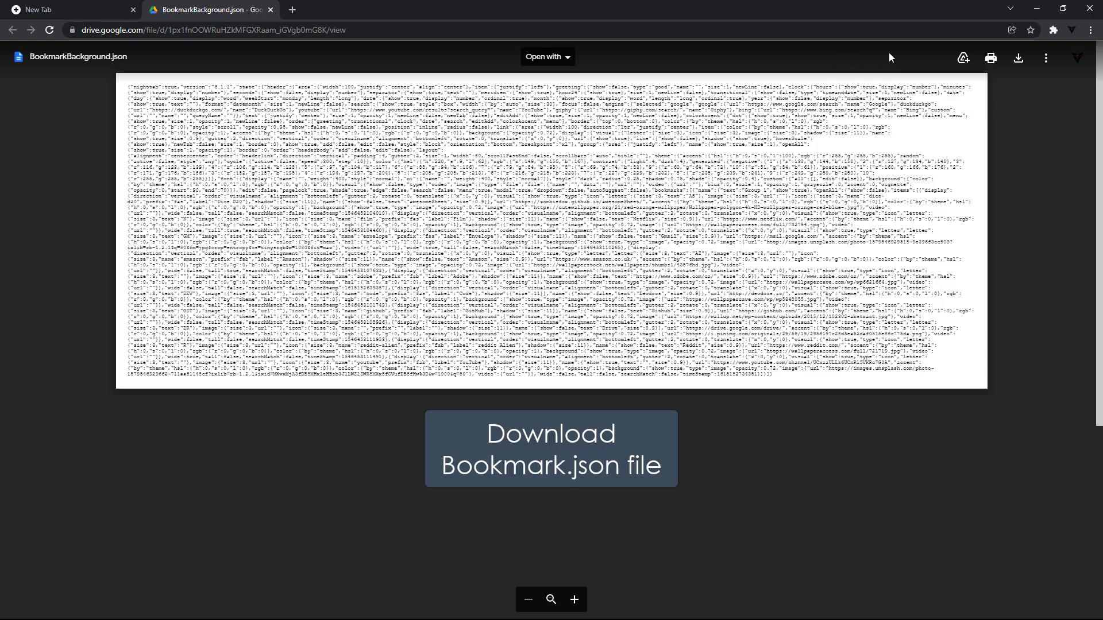
left_click(1018, 61)
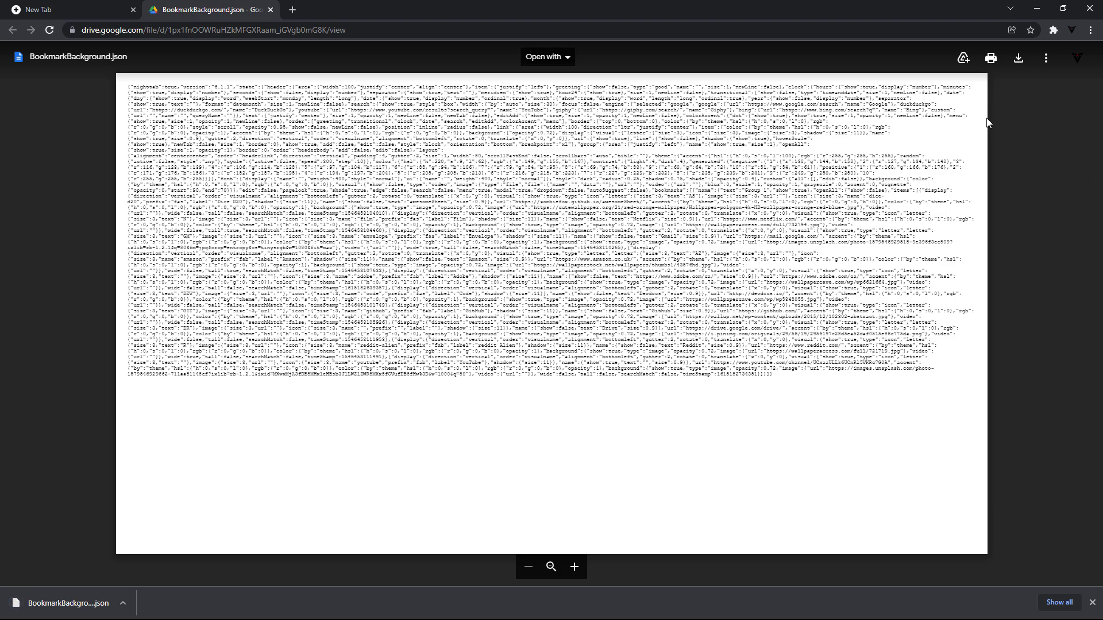
left_click(271, 10)
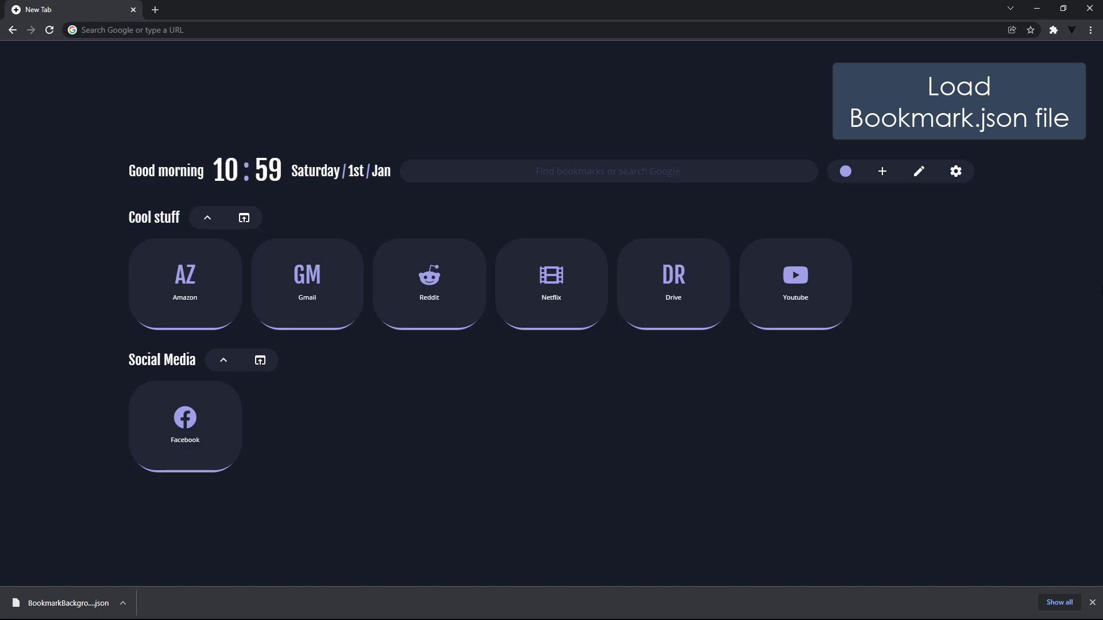
Step: Restore nightTab's bookmarks, theme and settings from BookmarkBackground.json in Downloads, replacing the existing bookmarks, and dismiss the browser's downloads bar
left_click(956, 172)
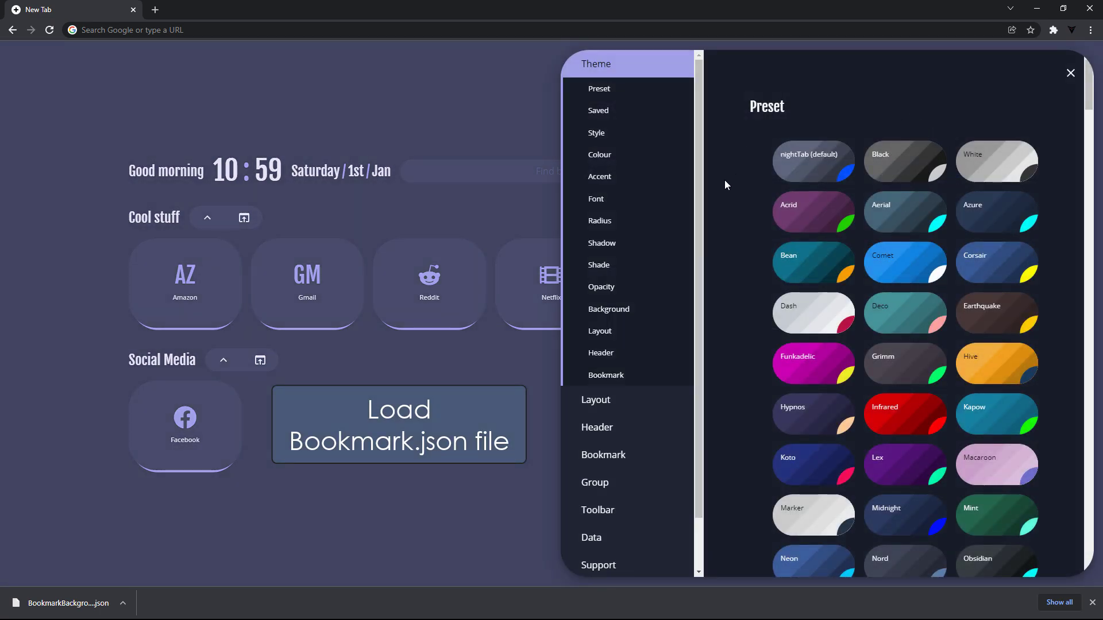
left_click_drag(701, 381, 705, 422)
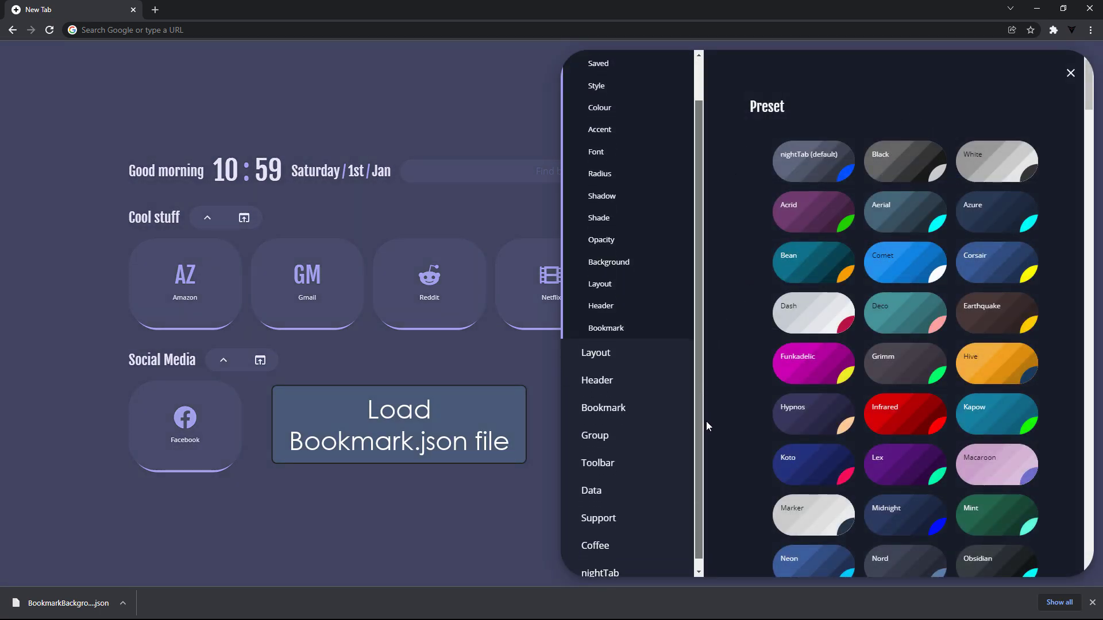
left_click(603, 492)
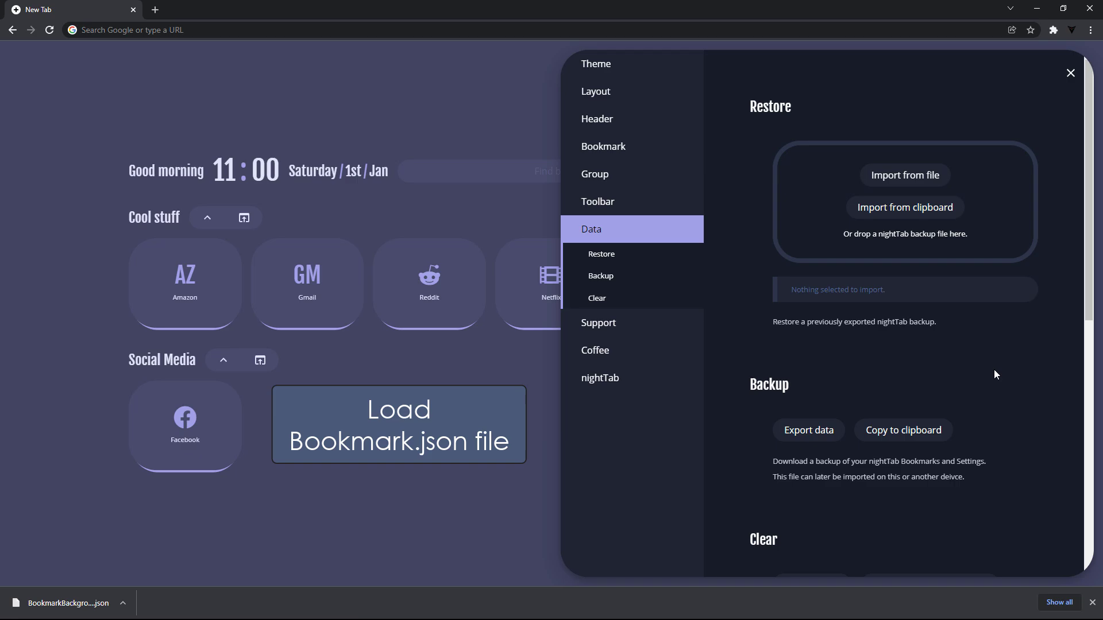
left_click(905, 175)
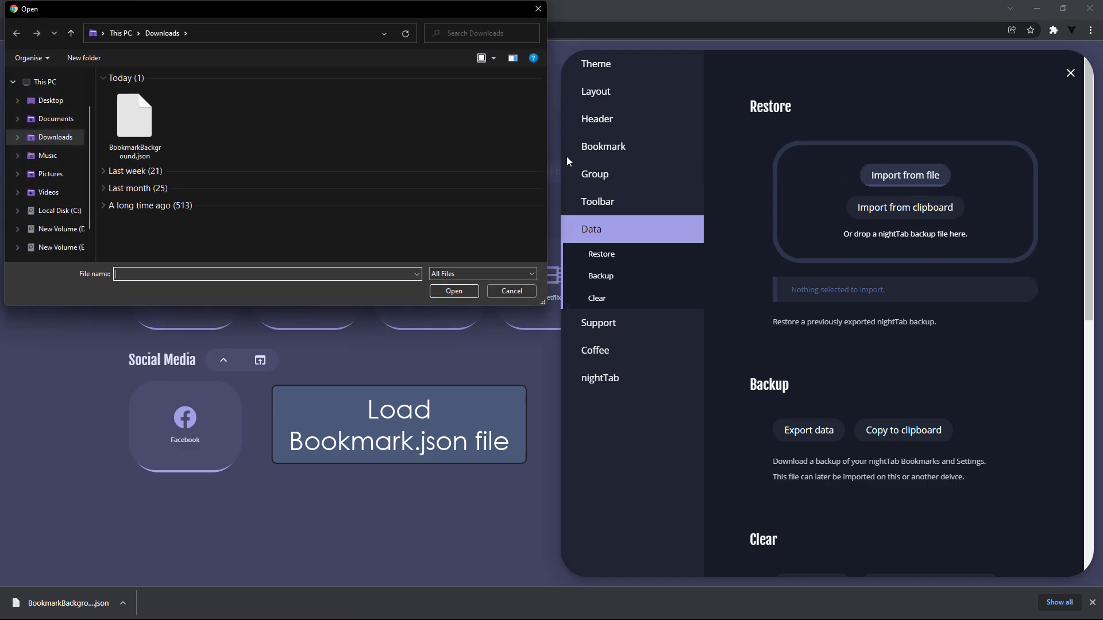
left_click(131, 127)
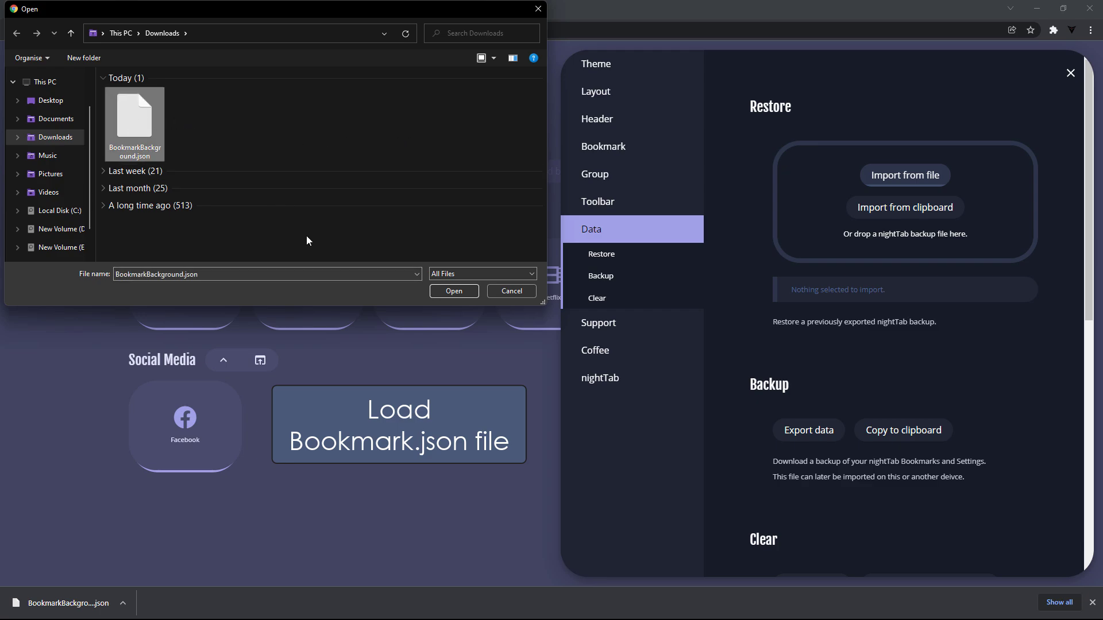
left_click(458, 289)
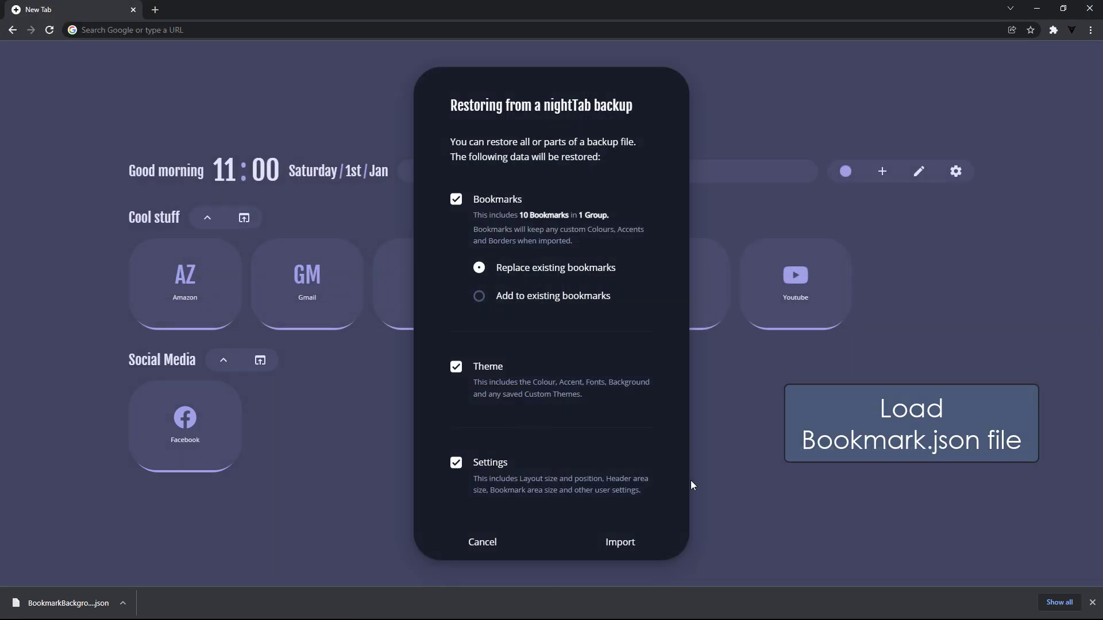
left_click(626, 546)
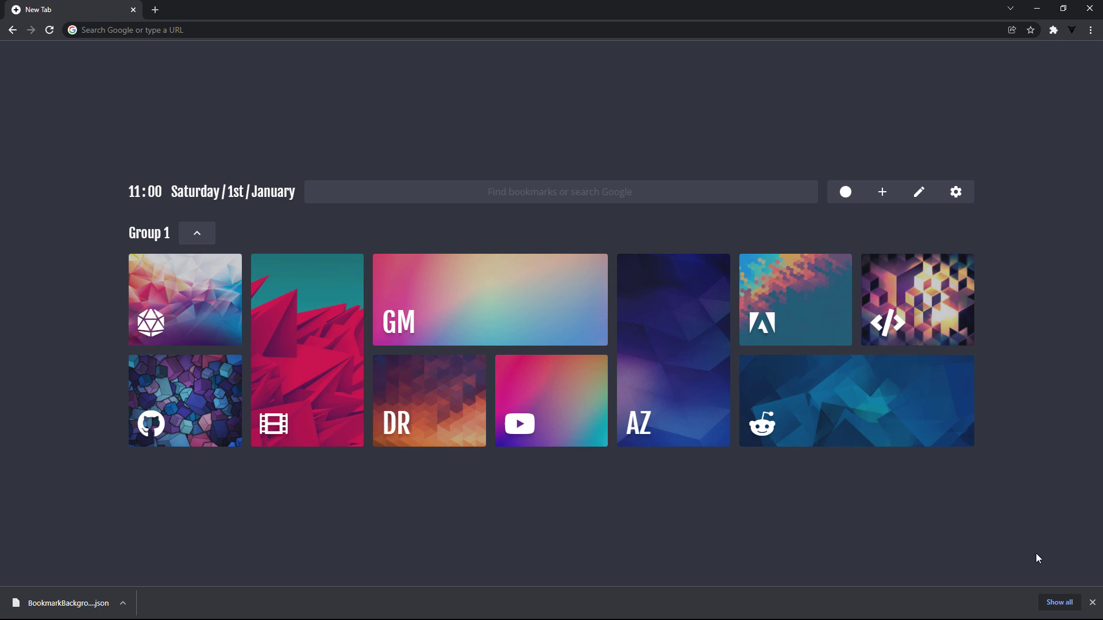
left_click(1093, 602)
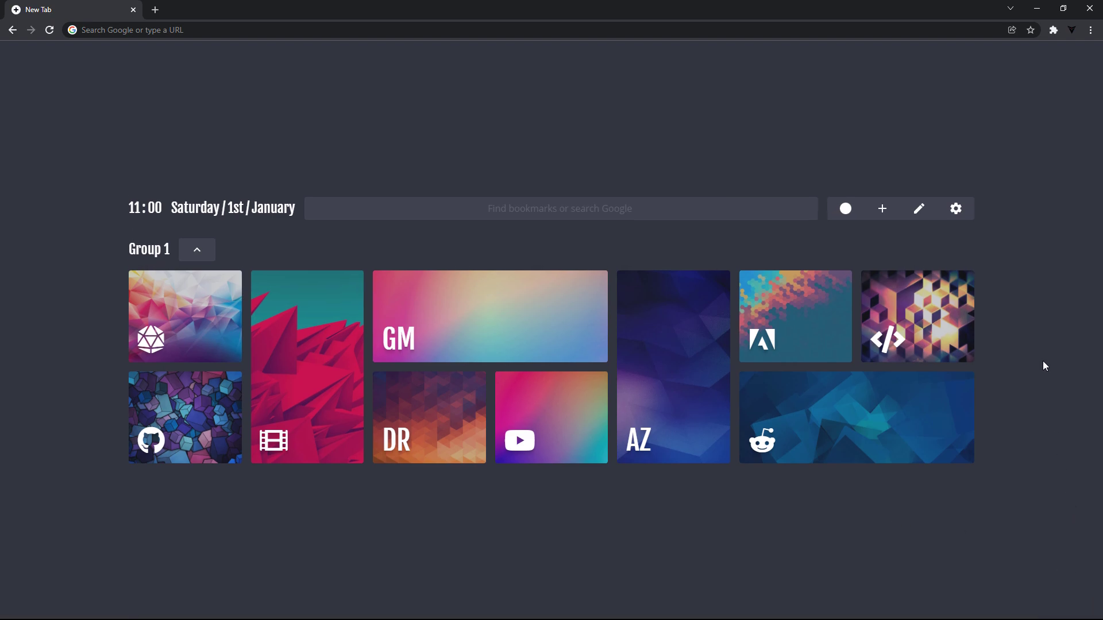